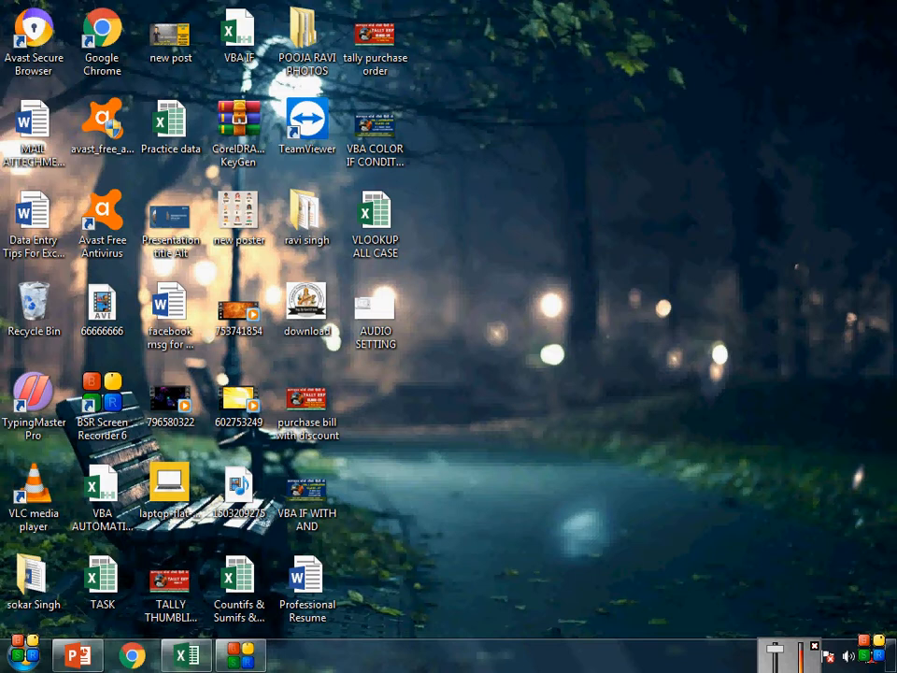
Switch to the blank Book1 workbook in Excel and maximize its window
click(187, 656)
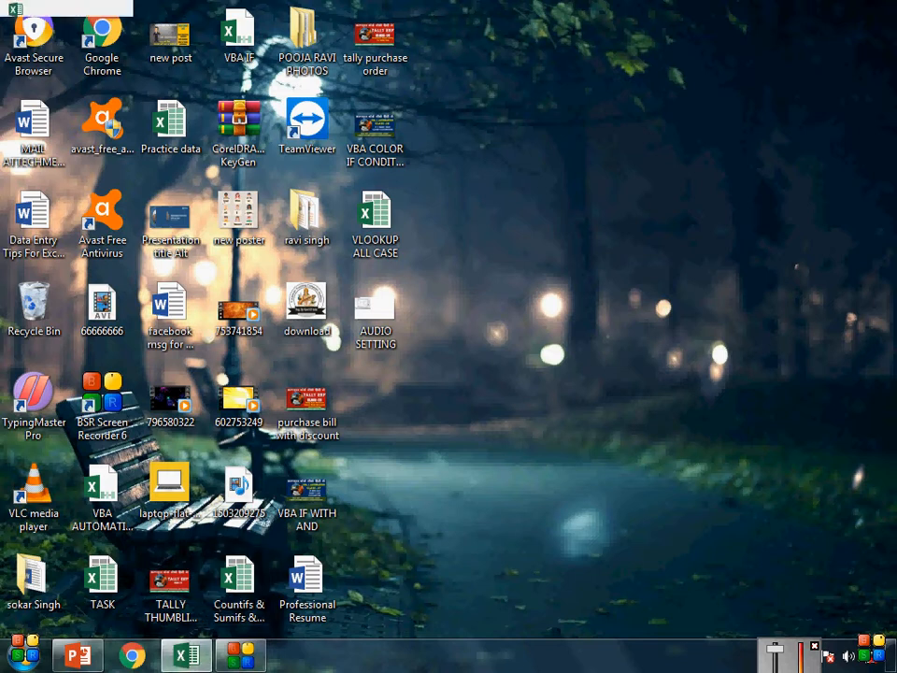
key(alt+space)
key(r)
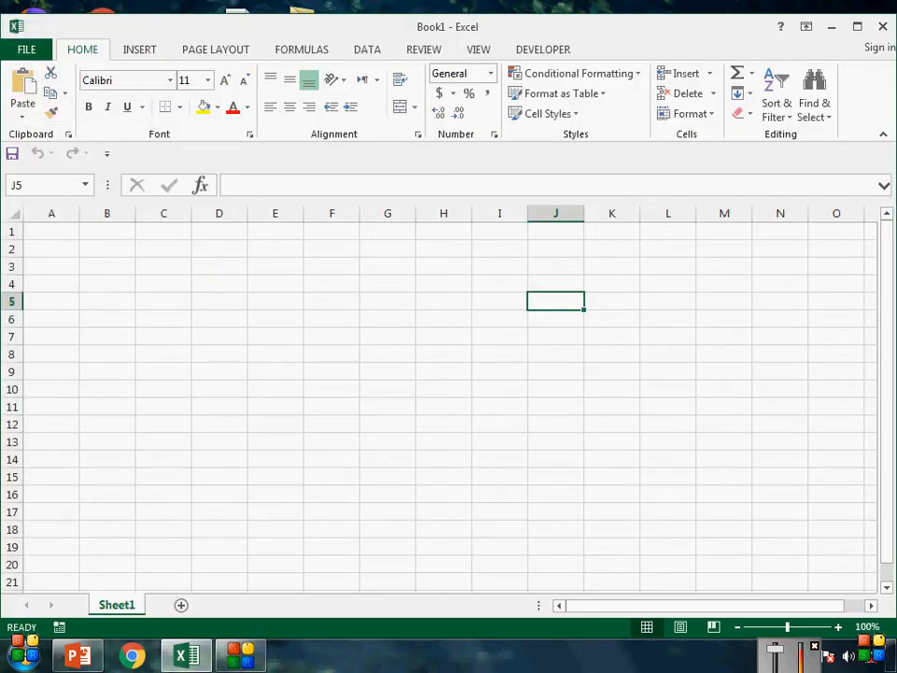
click(388, 284)
click(857, 26)
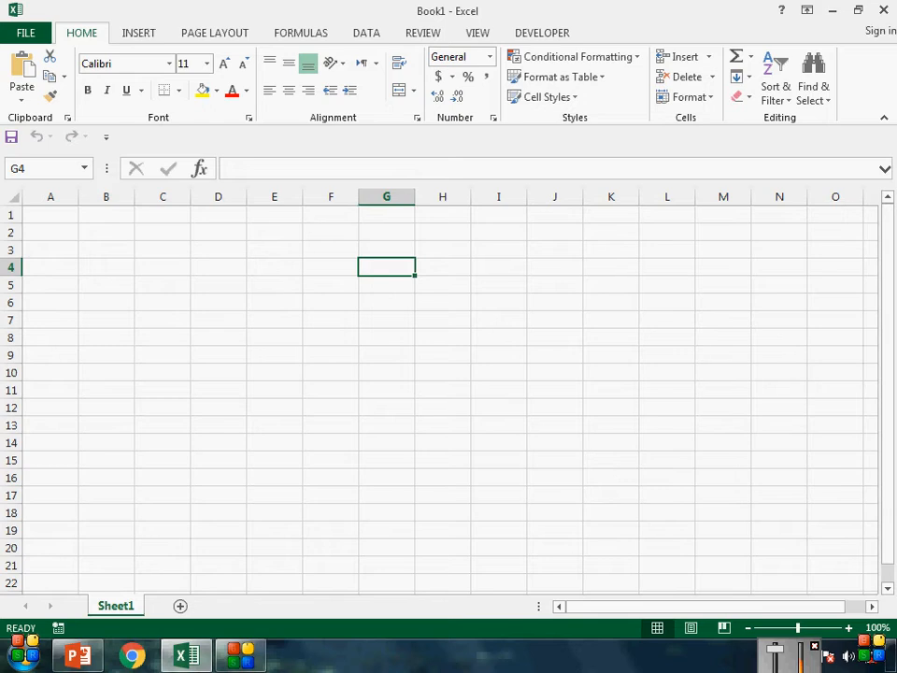
Enter the column headers NAME, SALES and TARGET in cells D2, E2 and F2
key(Up)
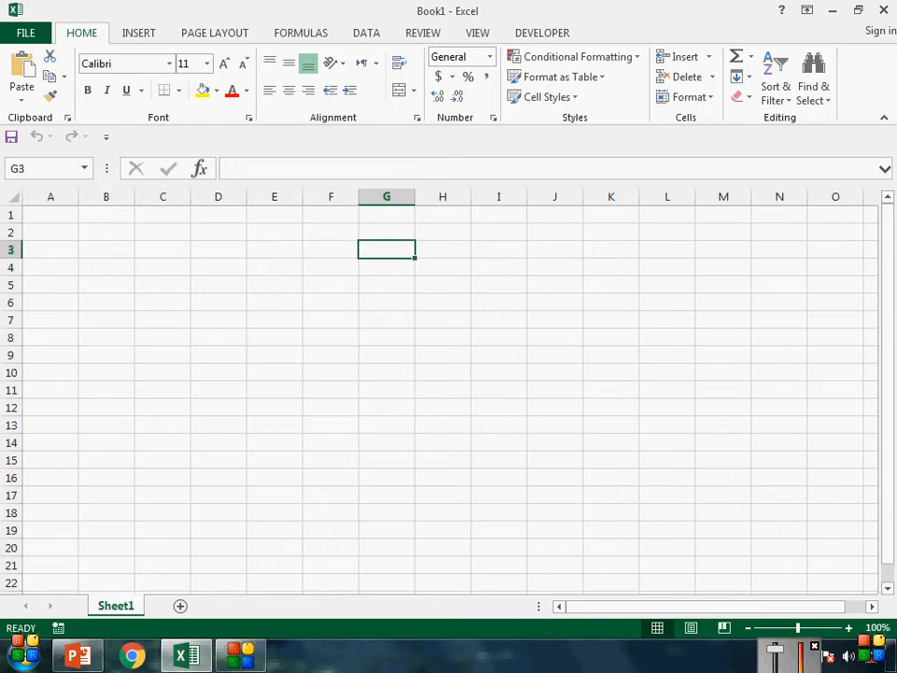
key(Left)
key(Left)
key(Left)
key(Up)
key(Right)
key(Up)
key(Left)
key(Down)
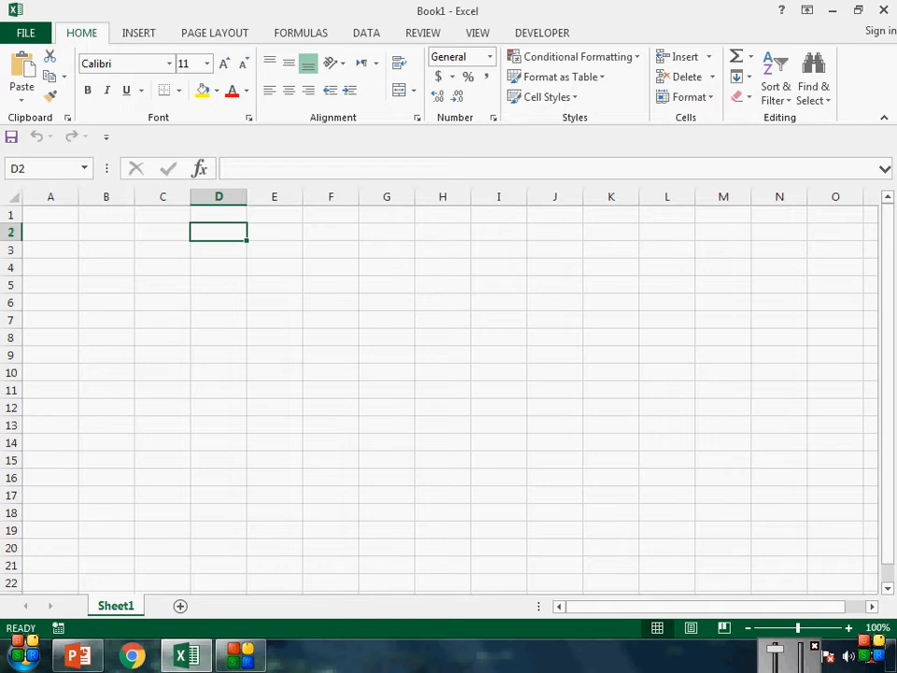
text(N)
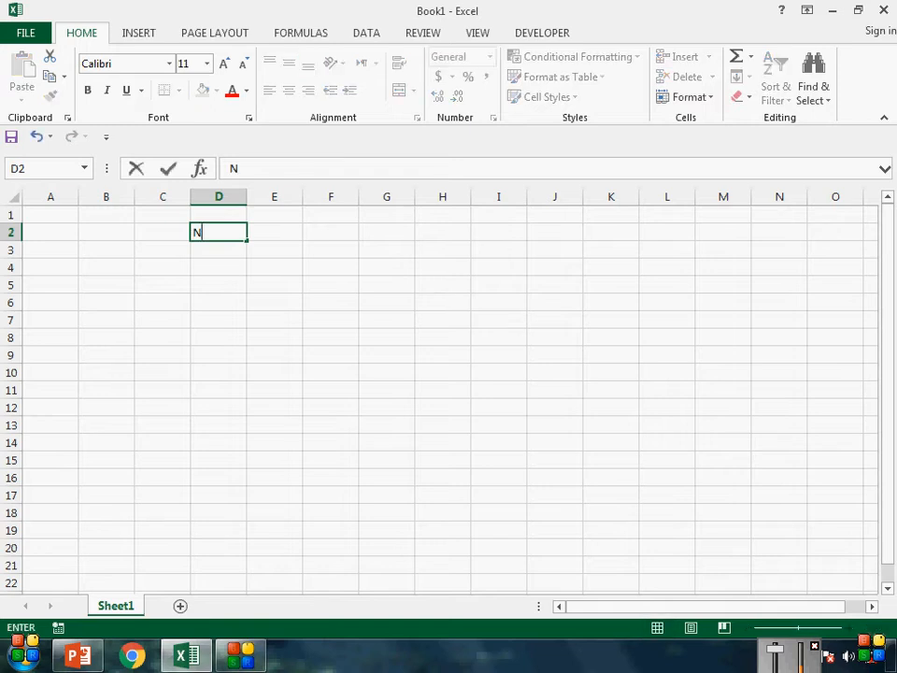
text(AME)
key(Tab)
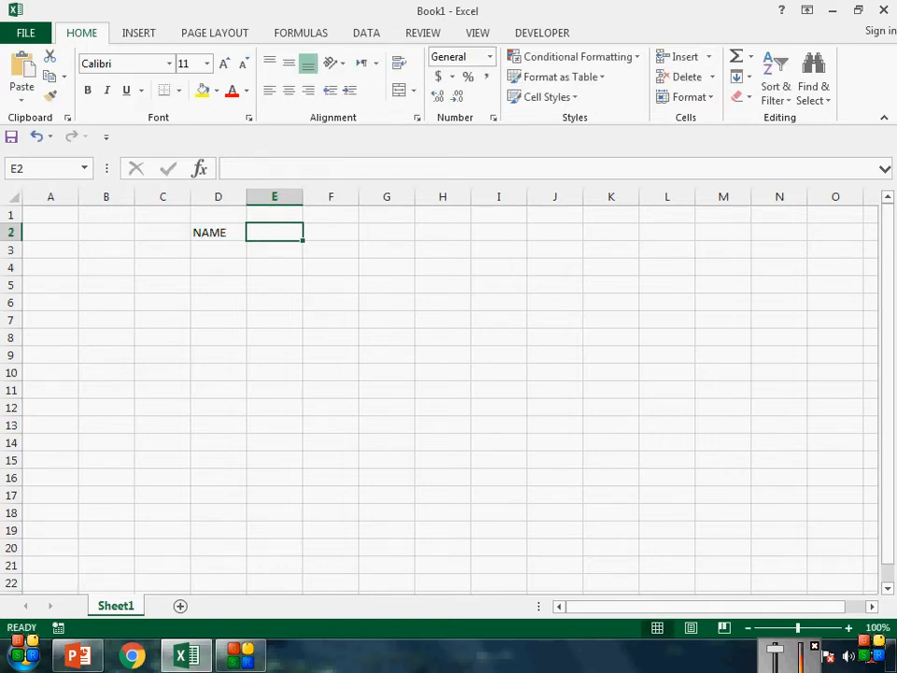
text(SALES)
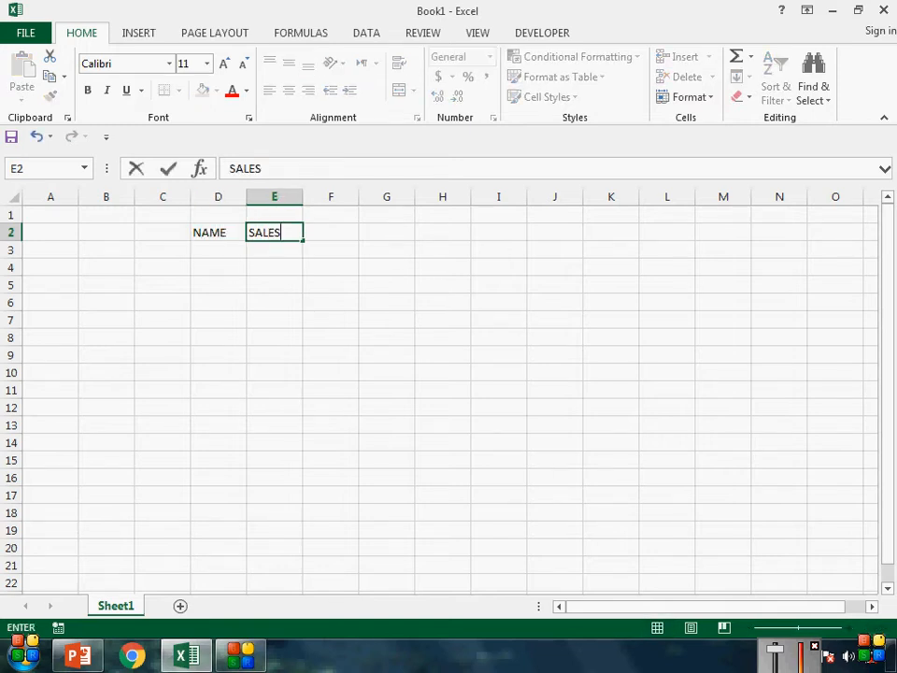
key(Tab)
text(TARE)
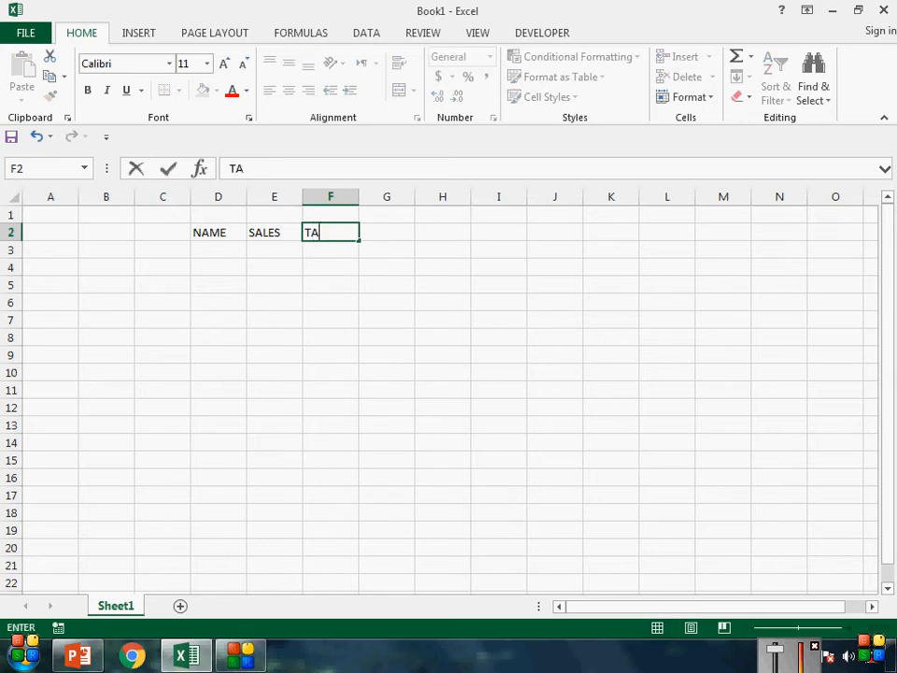
key(BackSpace)
text(GET)
key(Tab)
Fill the NAME column with five people's first names in cells D3 to D7
key(Left)
key(Left)
key(Left)
key(Down)
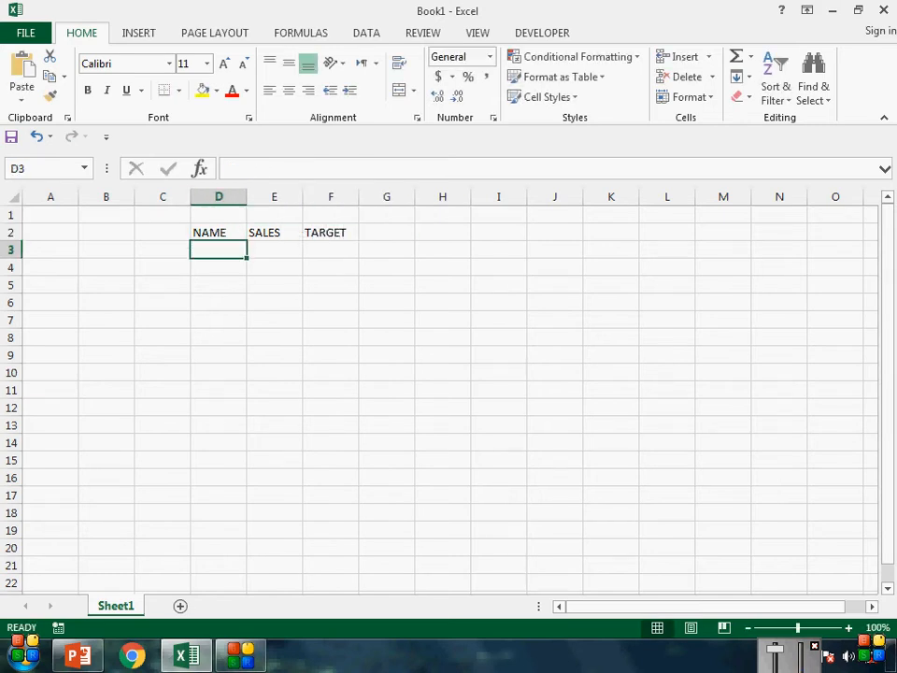
text(JAI)
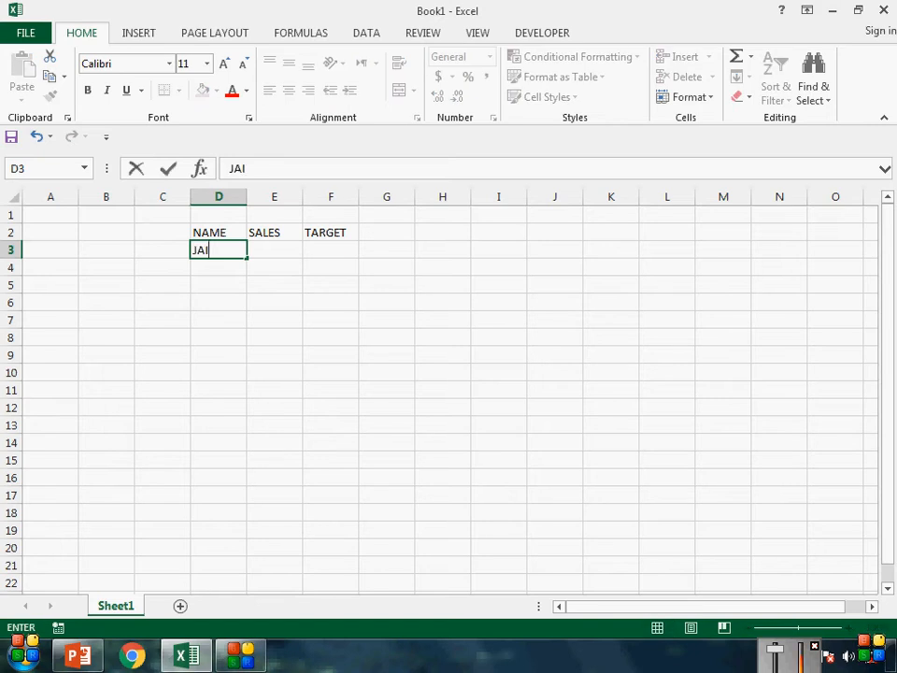
key(Return)
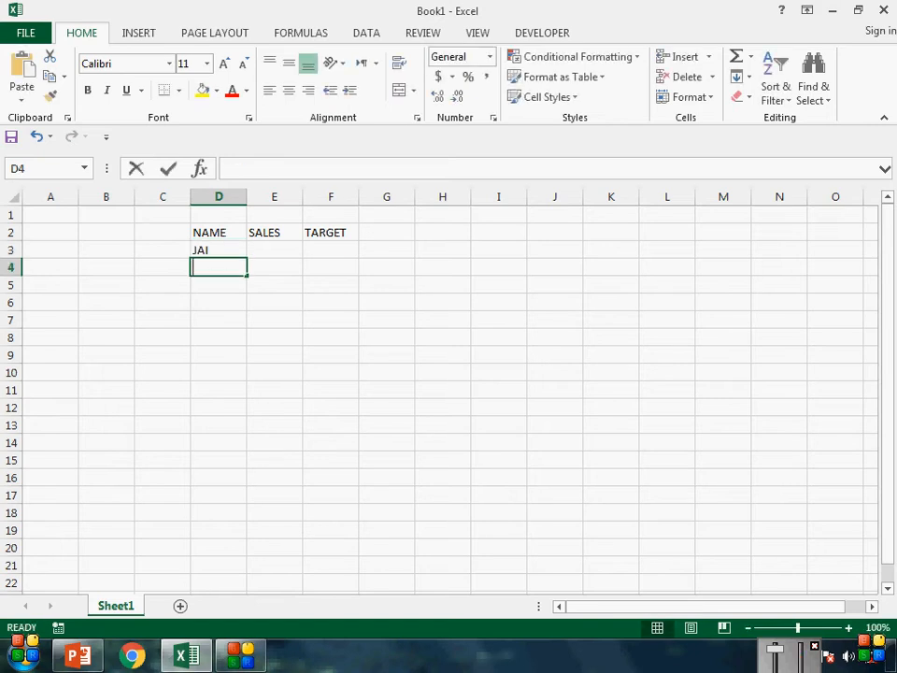
text(SNEHA)
key(Return)
text(ANKITA)
key(Return)
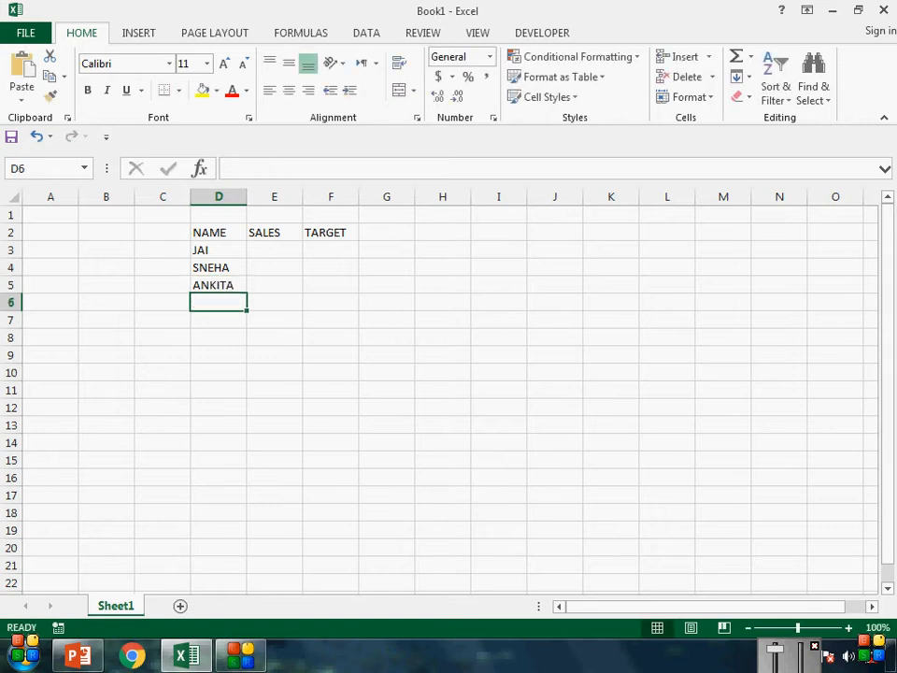
text(TARU)
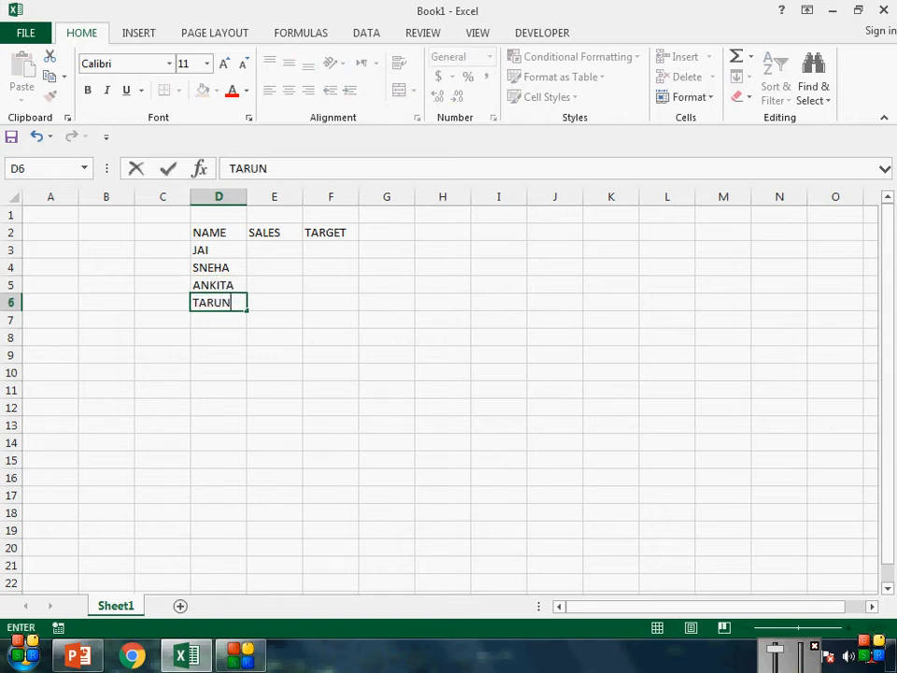
text(N)
key(Return)
text(RAJESH)
key(Return)
Enter a target of 1200 in F3 and fill it down through F7
key(Up)
key(Up)
key(Up)
key(Up)
key(Up)
key(Up)
key(Down)
key(Right)
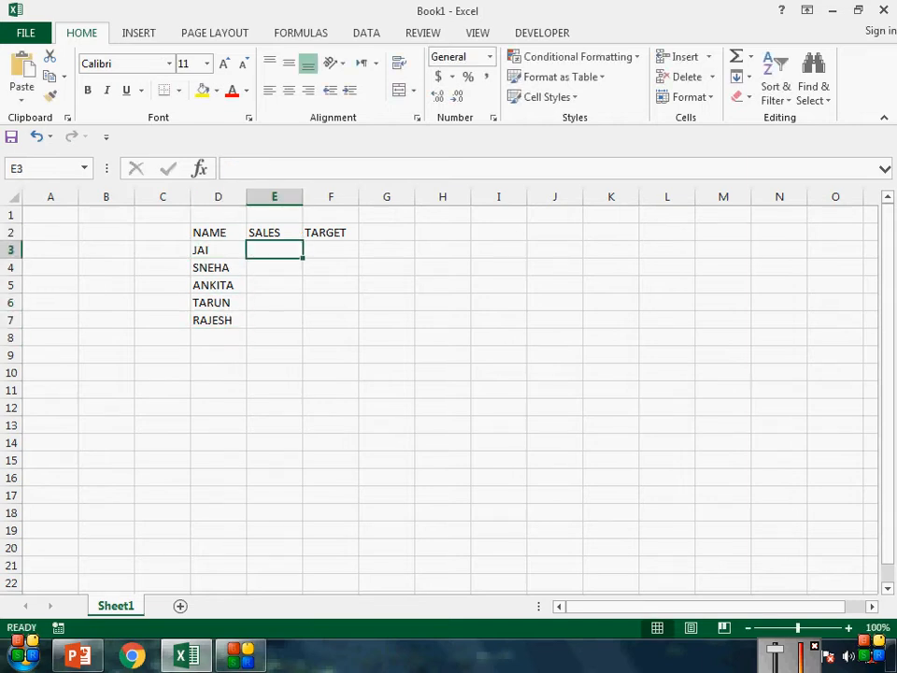
key(Right)
text(1200)
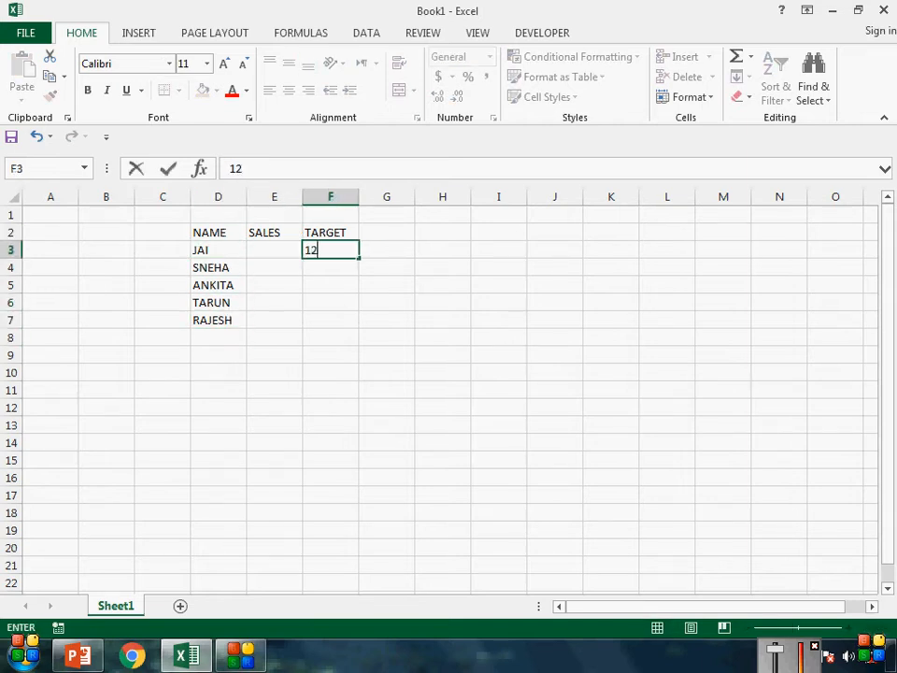
key(Return)
key(Up)
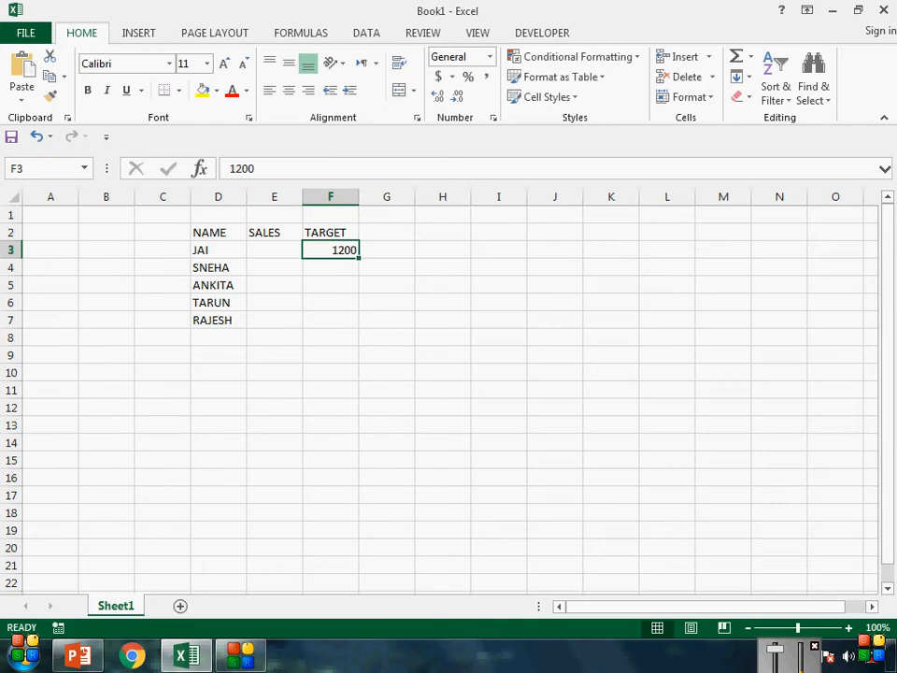
key(shift+Down)
key(shift+Down)
key(shift+Down)
key(shift+Down)
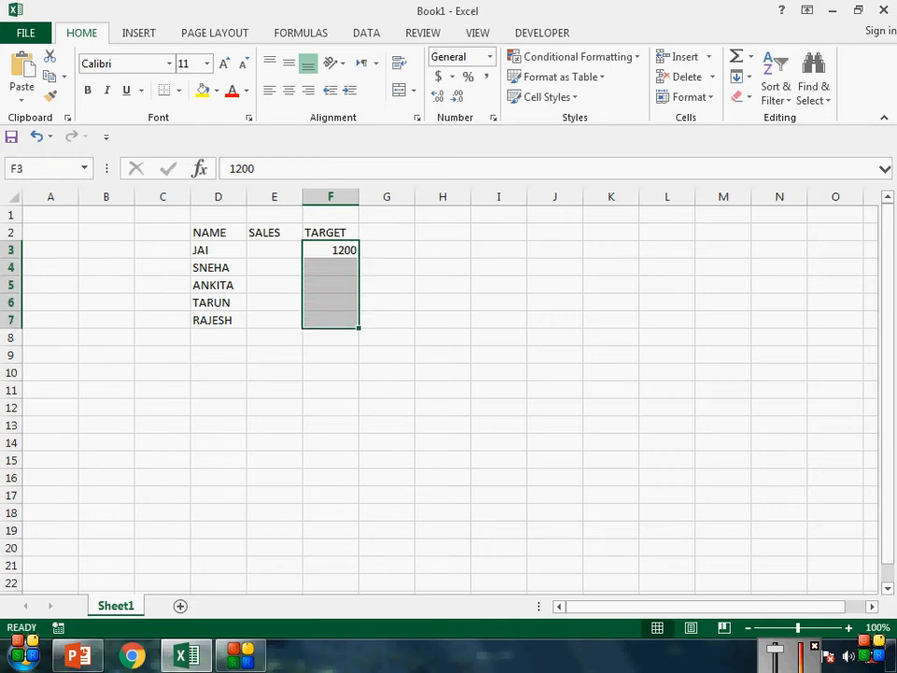
key(ctrl+d)
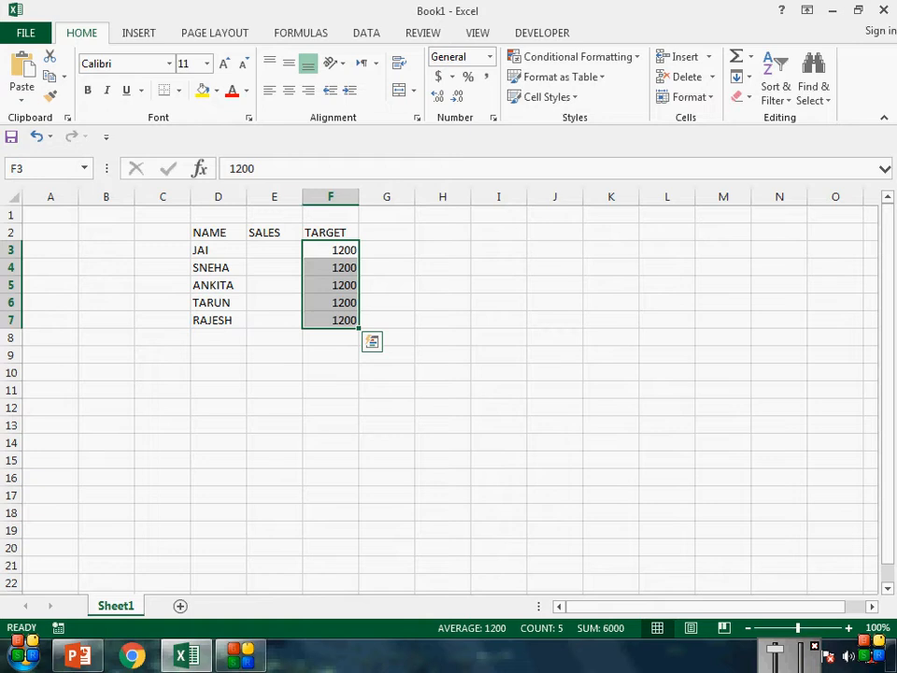
Enter the SALES values 560, 1300, 1000, 850 and 960 in cells E3 to E7
key(Right)
key(Left)
key(Left)
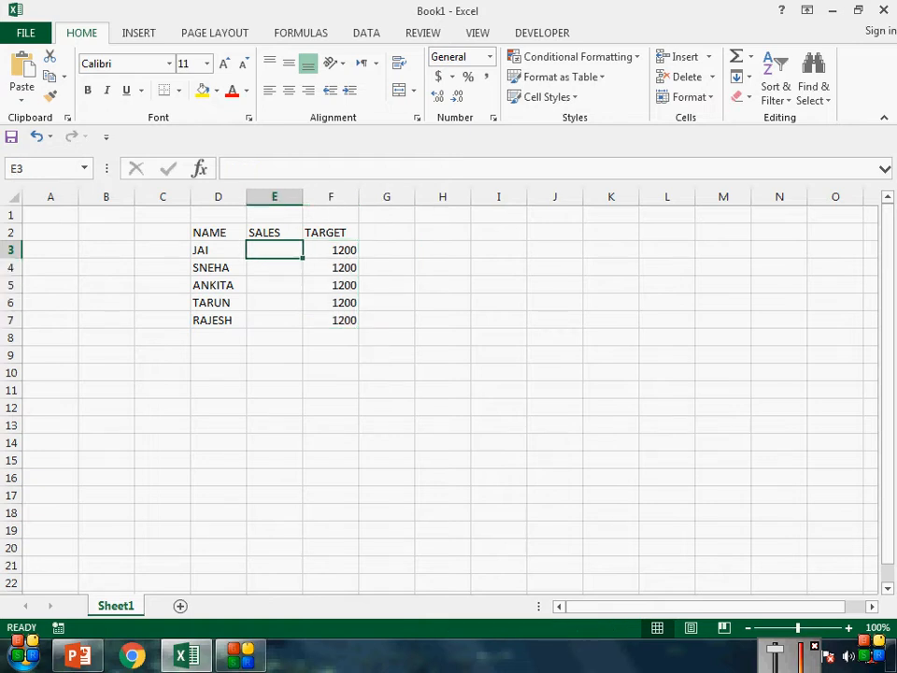
text(560)
key(Return)
text(1300)
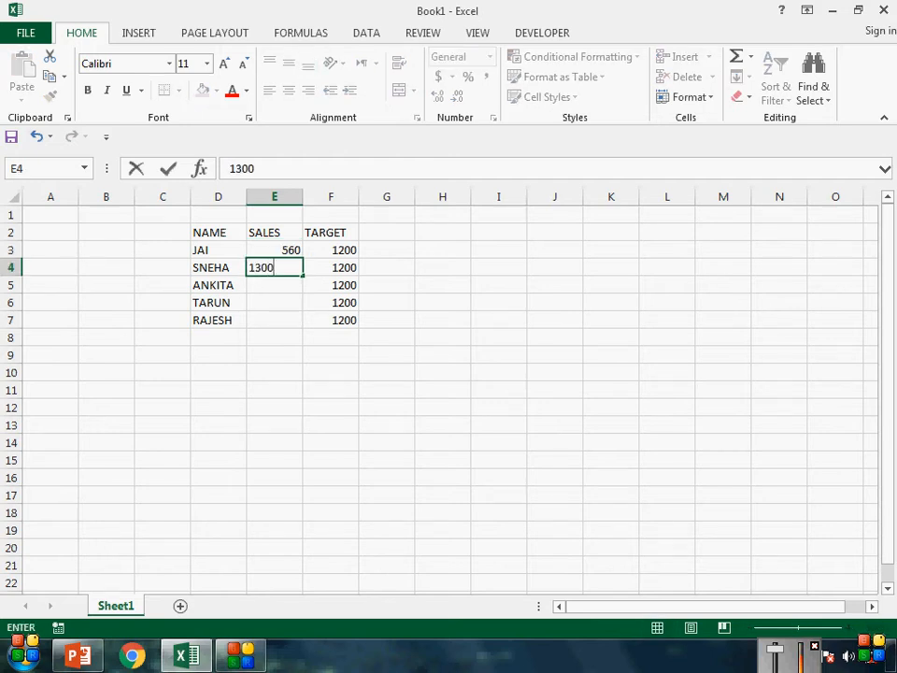
key(Return)
text(1000)
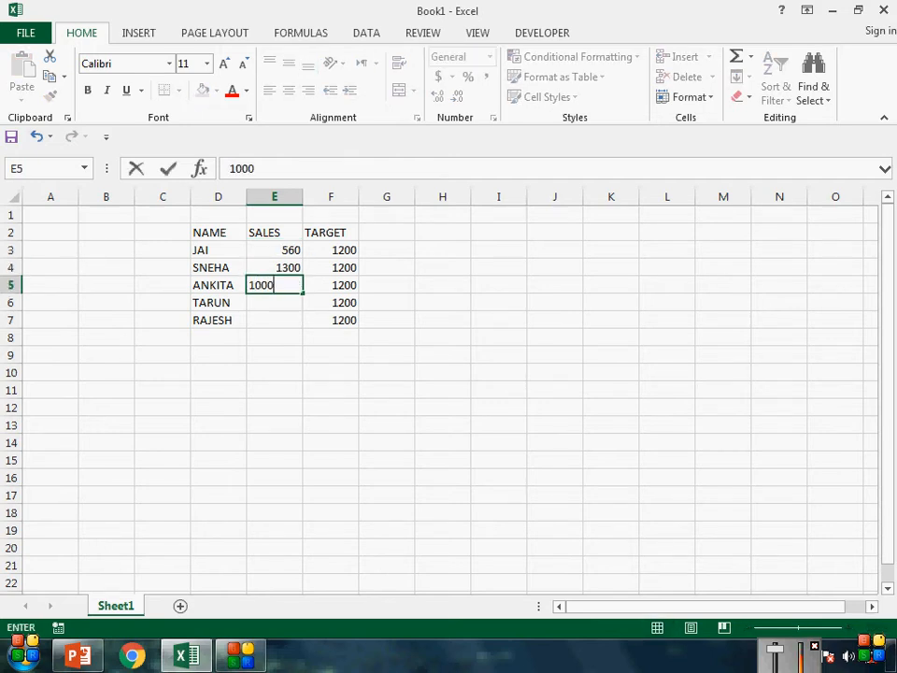
key(Return)
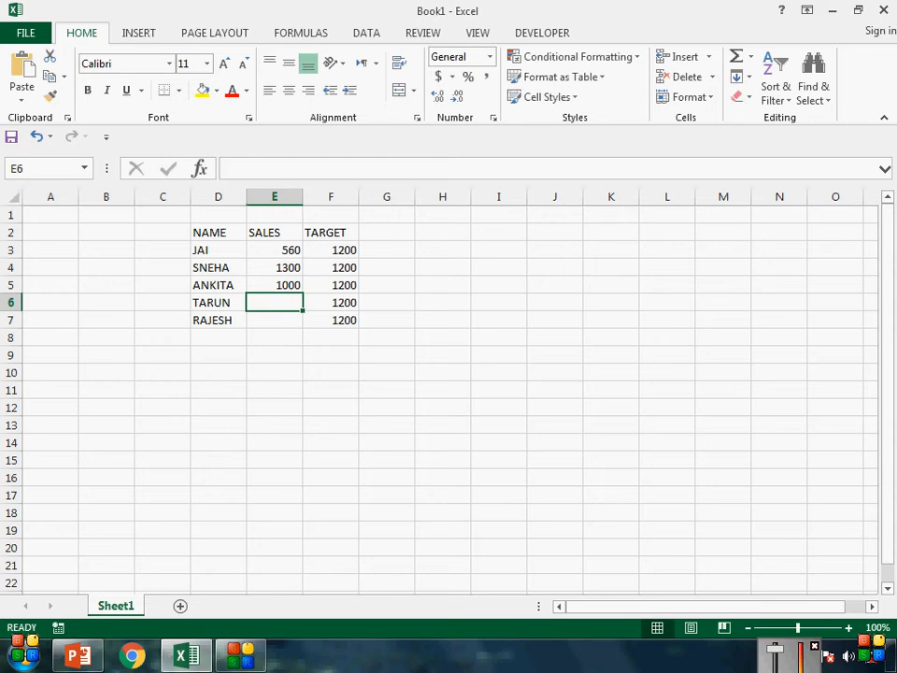
text(850)
key(Return)
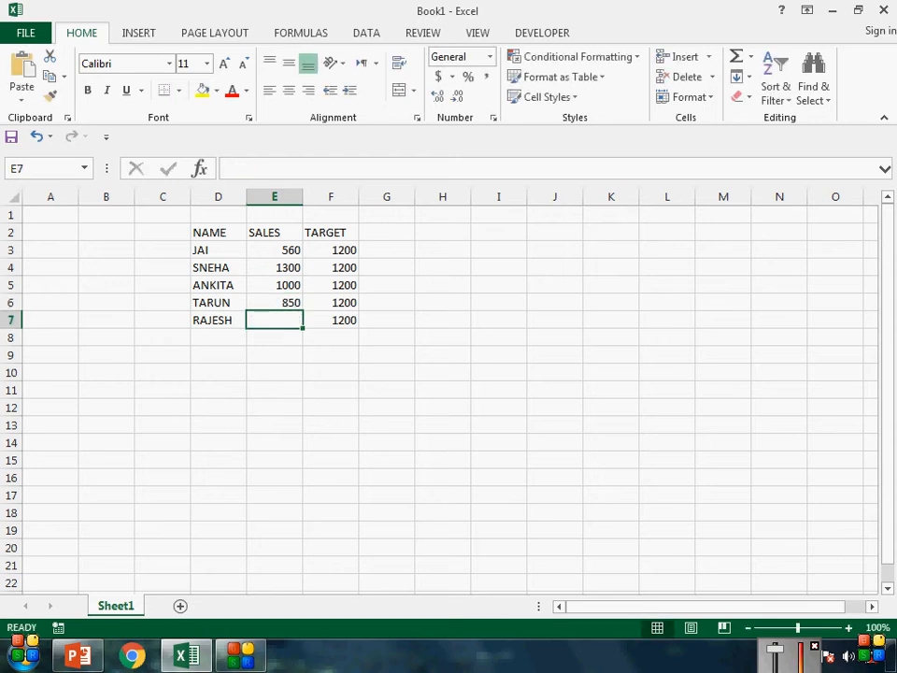
text(960)
key(ctrl+Return)
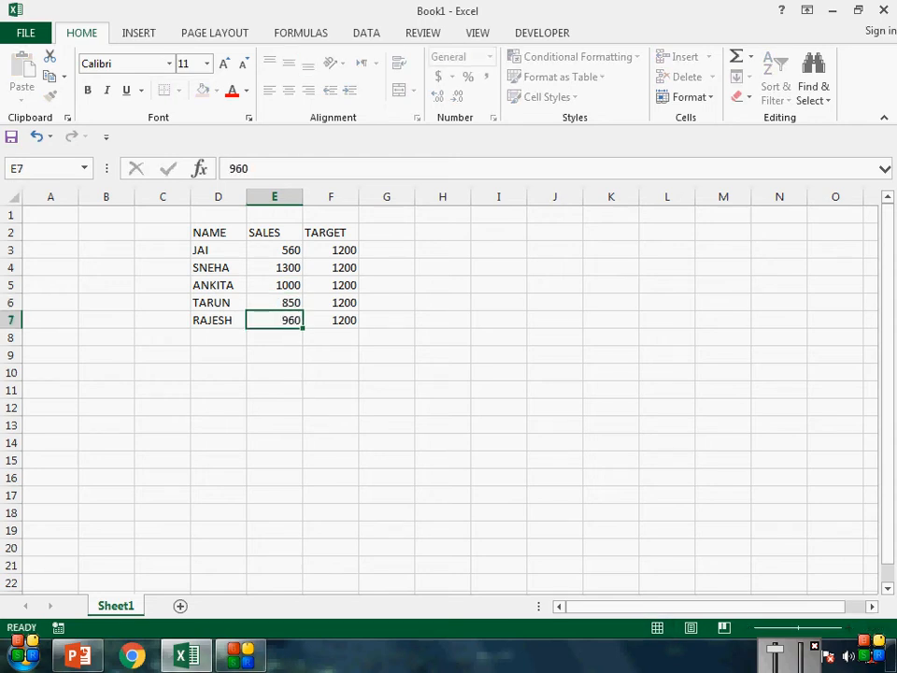
key(Return)
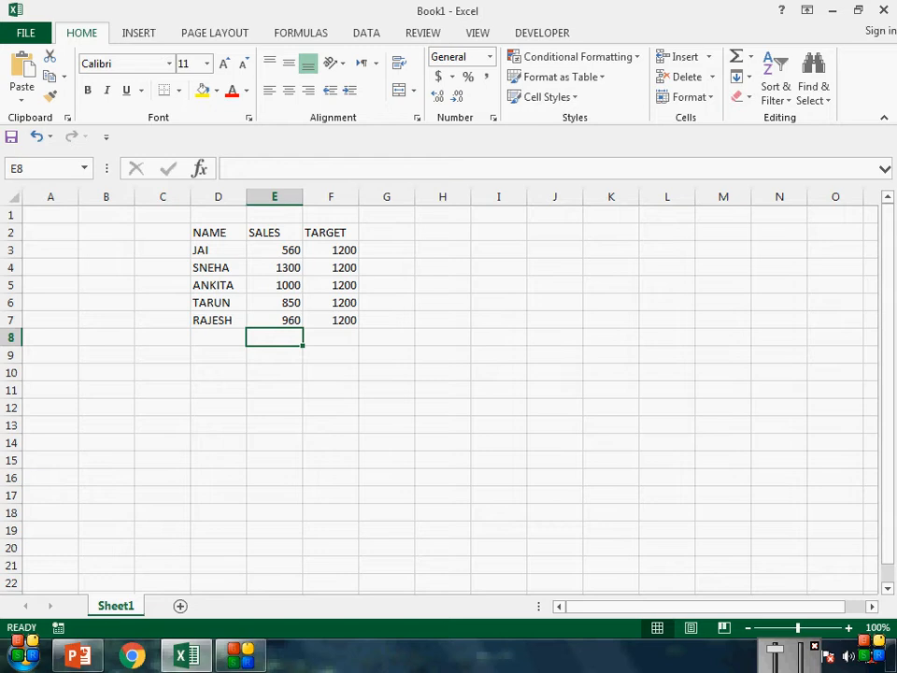
Insert a 3-D clustered column chart from D2:F7 and place it beside the table, clear of the data
drag(209, 231, 330, 320)
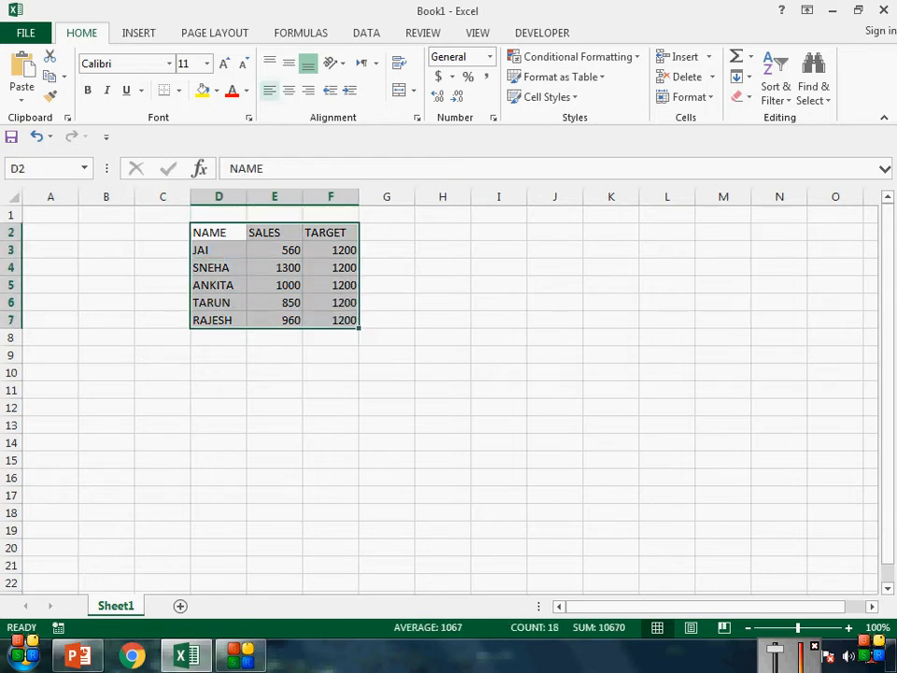
click(138, 32)
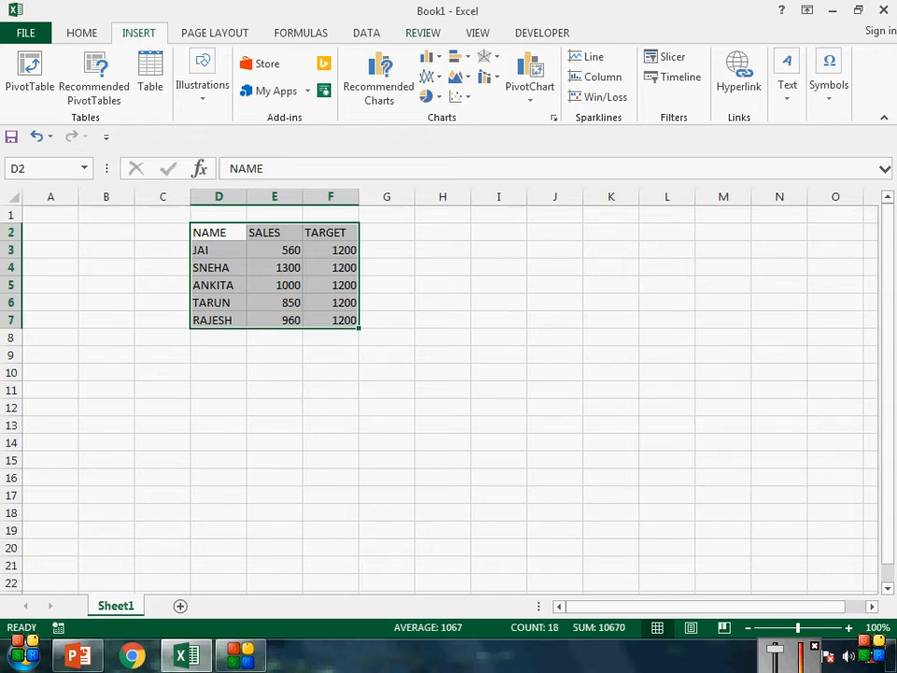
click(428, 57)
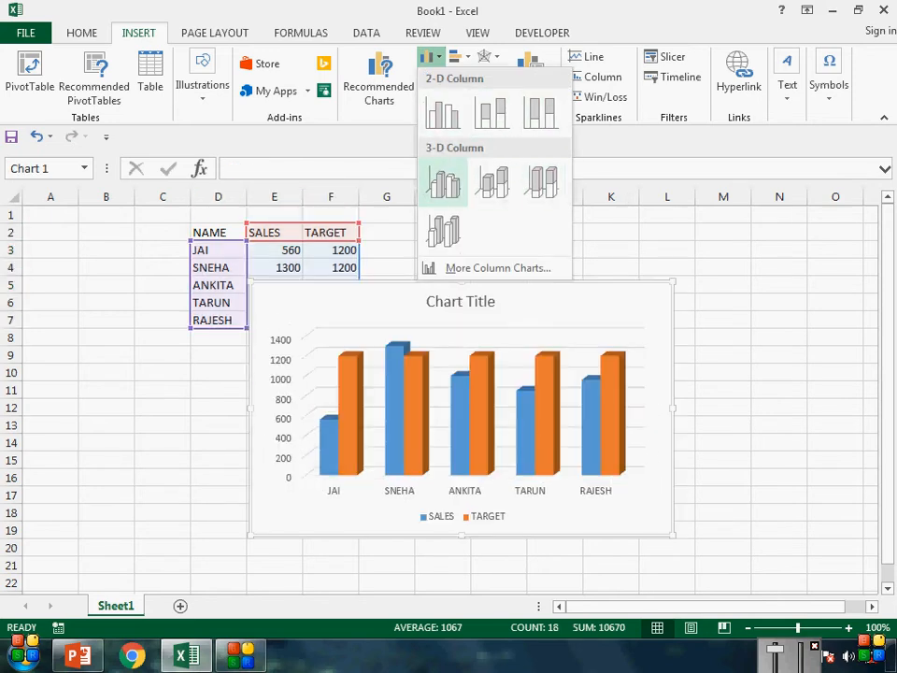
click(443, 182)
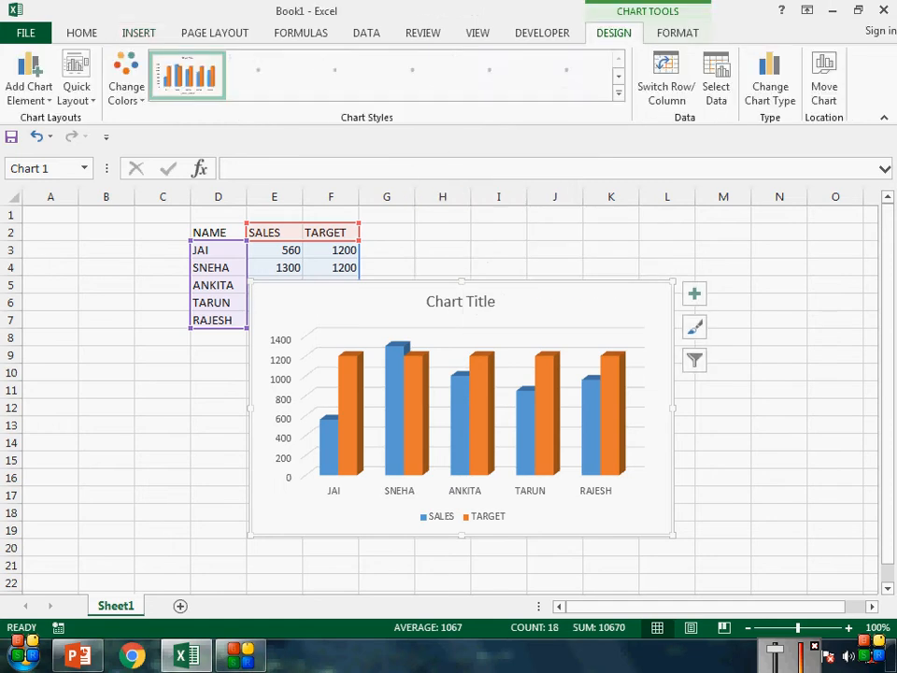
drag(541, 303, 665, 243)
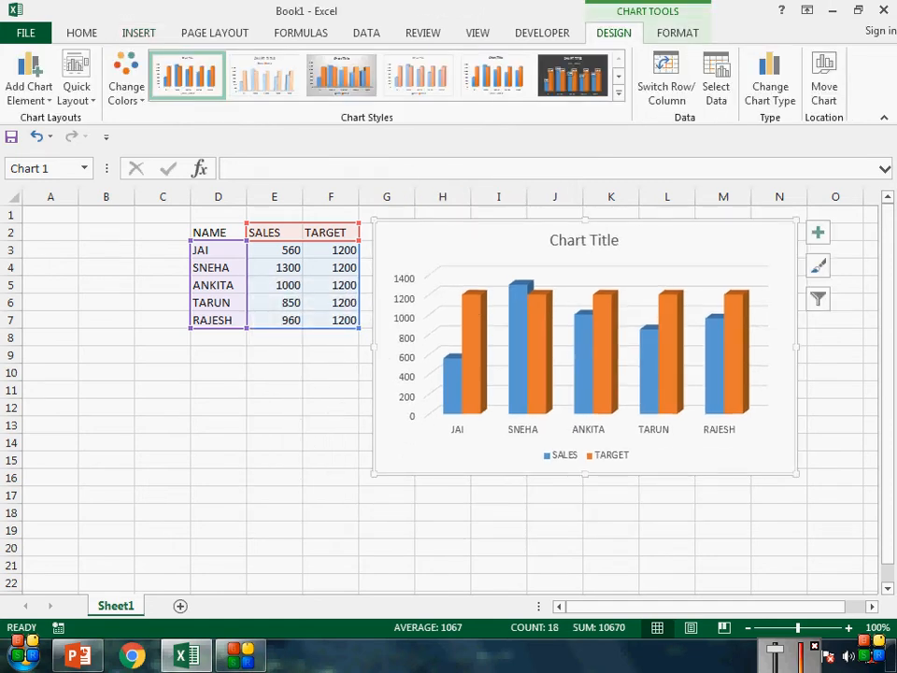
Copy the chart onto the blank slide of Presentation1 in PowerPoint and move it to the slide's upper-left corner
key(ctrl+c)
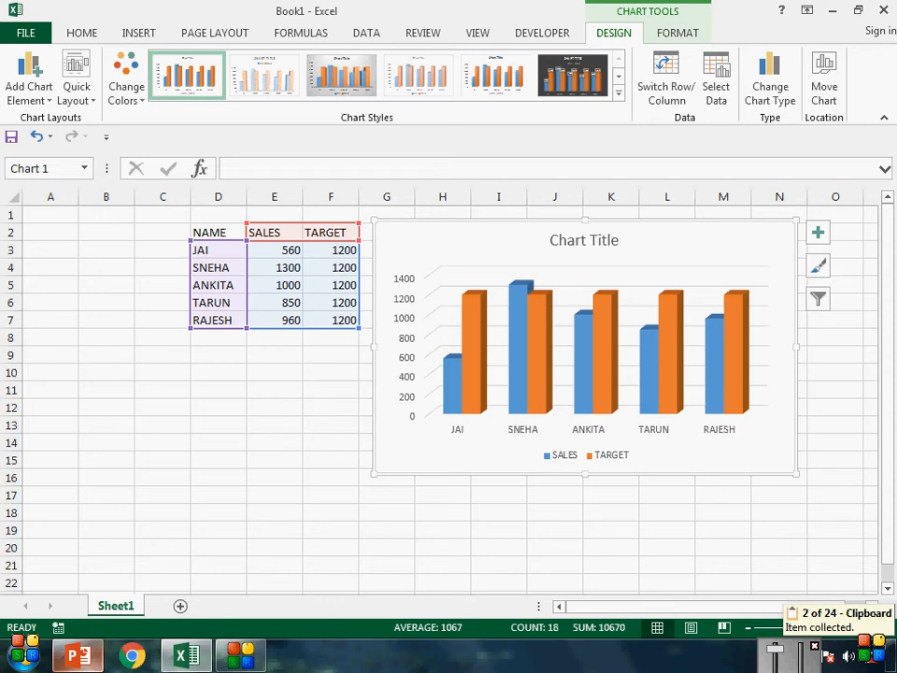
key(alt+Tab)
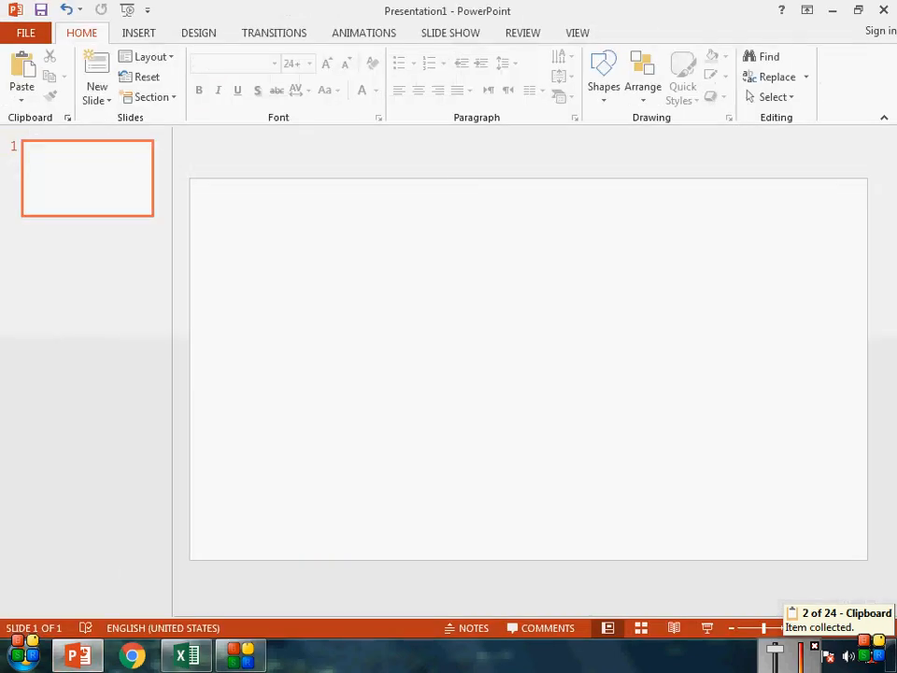
key(ctrl+v)
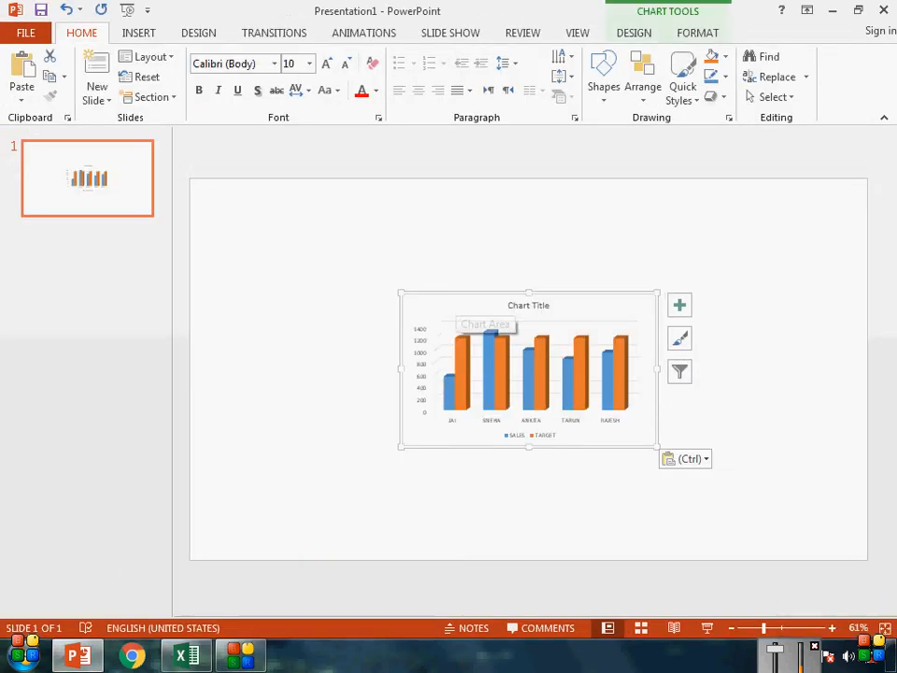
key(Escape)
click(440, 325)
drag(422, 308, 228, 218)
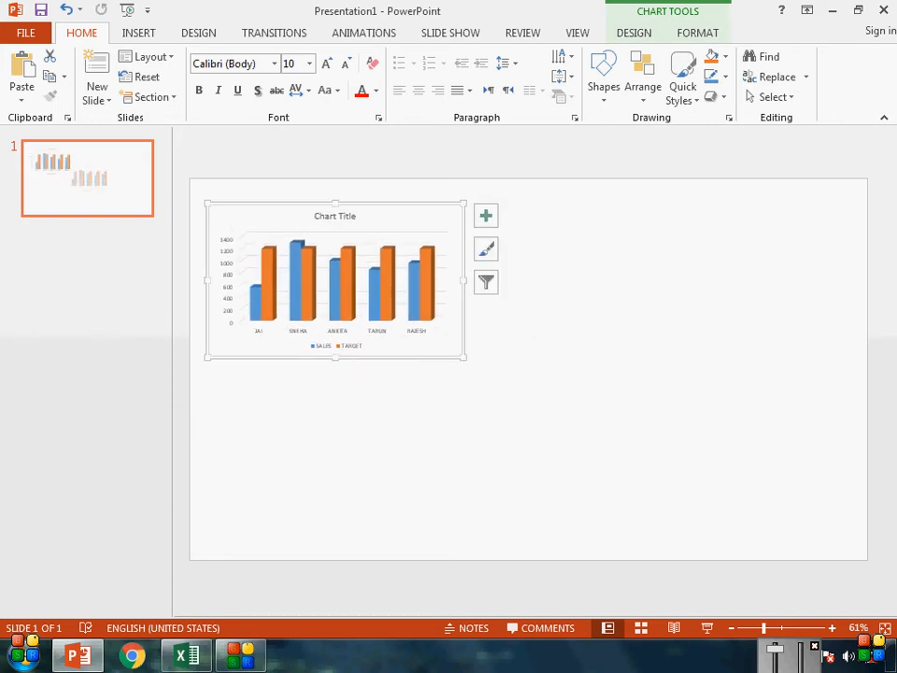
Enlarge the chart to cover most of the slide, shift it right, and set the vertical axis labels to 16 pt
drag(464, 357, 679, 509)
drag(598, 500, 631, 498)
click(257, 360)
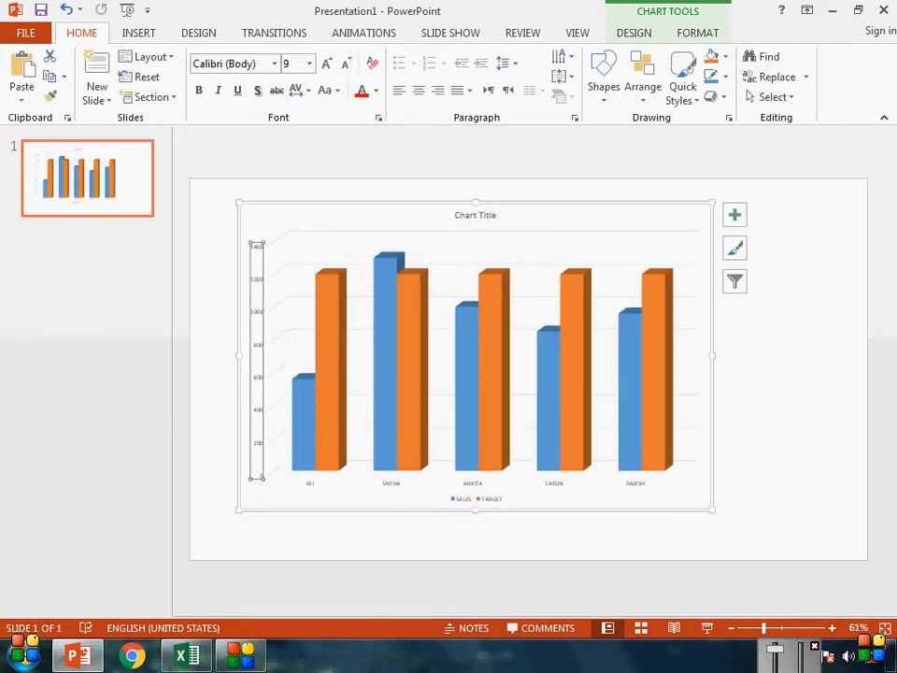
click(326, 64)
click(326, 63)
click(326, 63)
click(326, 63)
click(326, 64)
Increase the font size of the chart's SALES and TARGET legend by five size increments
click(366, 479)
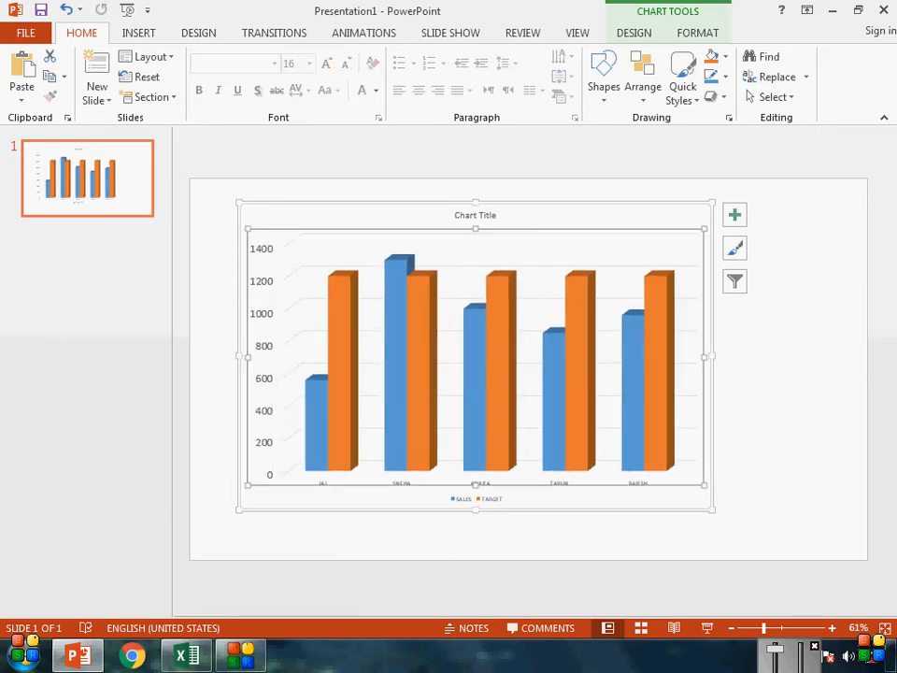
click(477, 499)
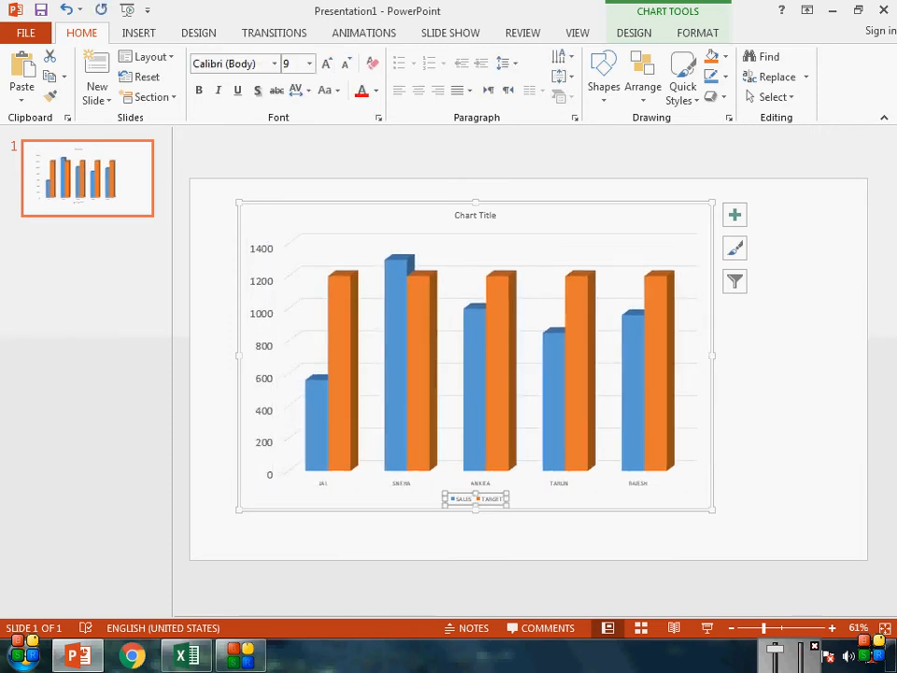
click(326, 64)
click(326, 64)
click(326, 64)
click(326, 64)
click(326, 63)
Set the chart's horizontal axis name labels to 14 pt and stretch the chart slightly toward the slide's lower-right corner
click(366, 475)
click(402, 477)
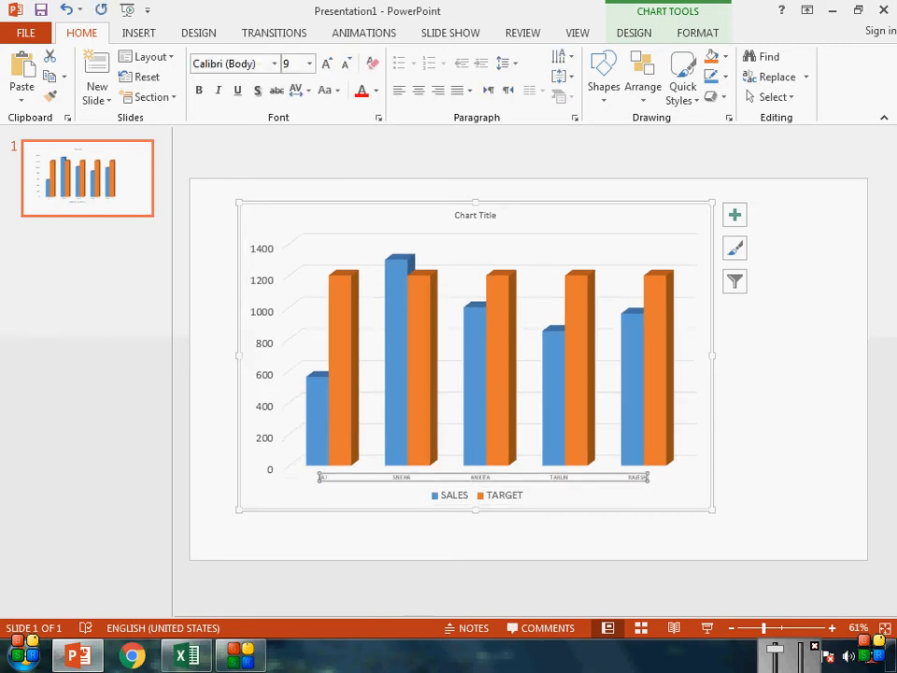
click(327, 63)
click(326, 63)
click(326, 64)
click(326, 64)
click(326, 63)
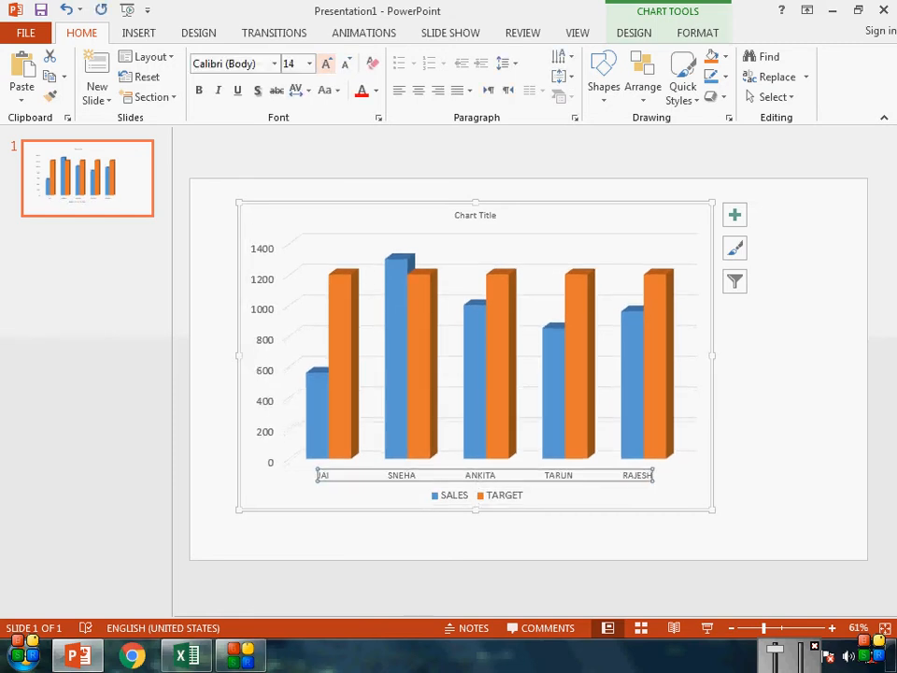
drag(712, 509, 738, 523)
click(796, 486)
Switch to the Excel workbook and move the chart slightly farther right and down from the table, leaving cell F10 selected
key(alt+Tab)
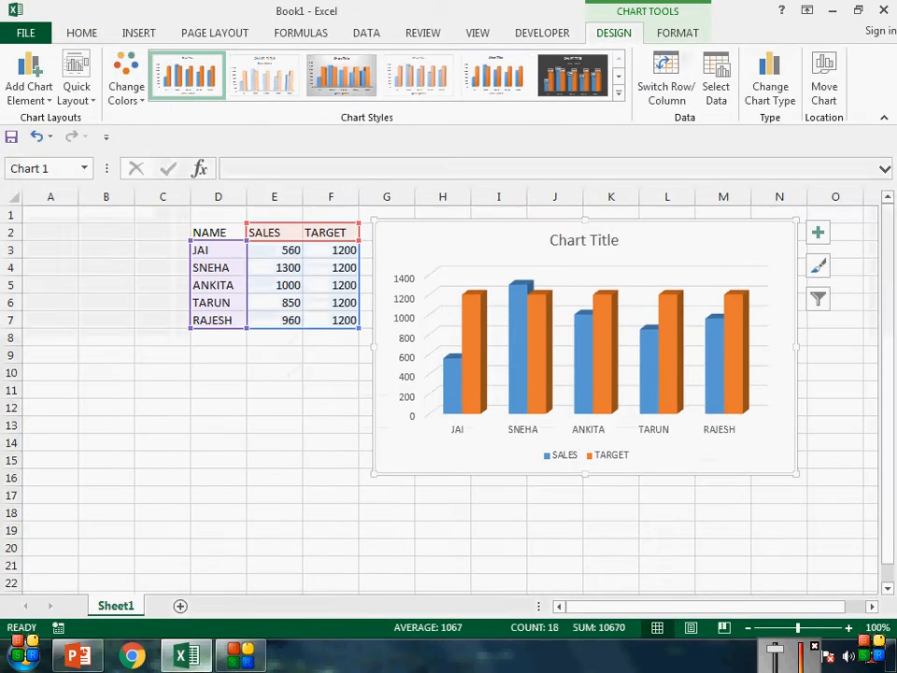
drag(692, 245, 723, 252)
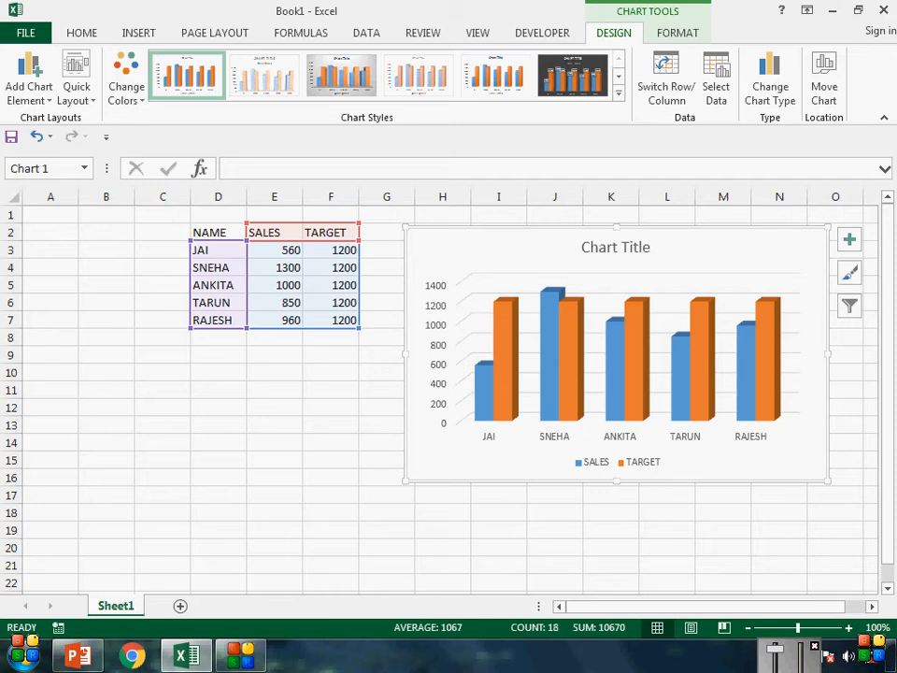
click(330, 372)
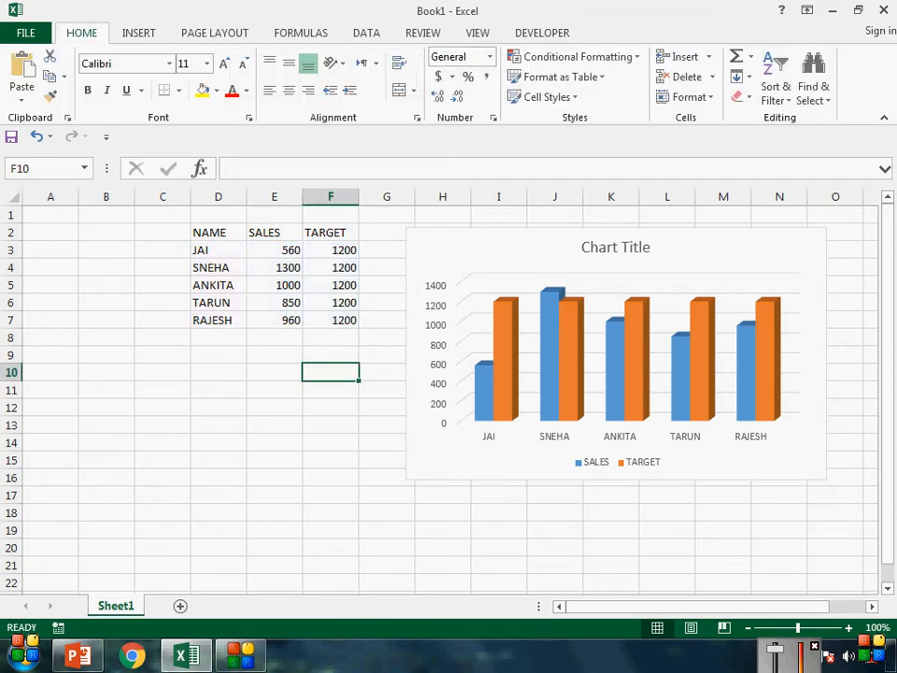
Save the workbook to the Desktop as DATS in Excel Workbook format
key(ctrl+s)
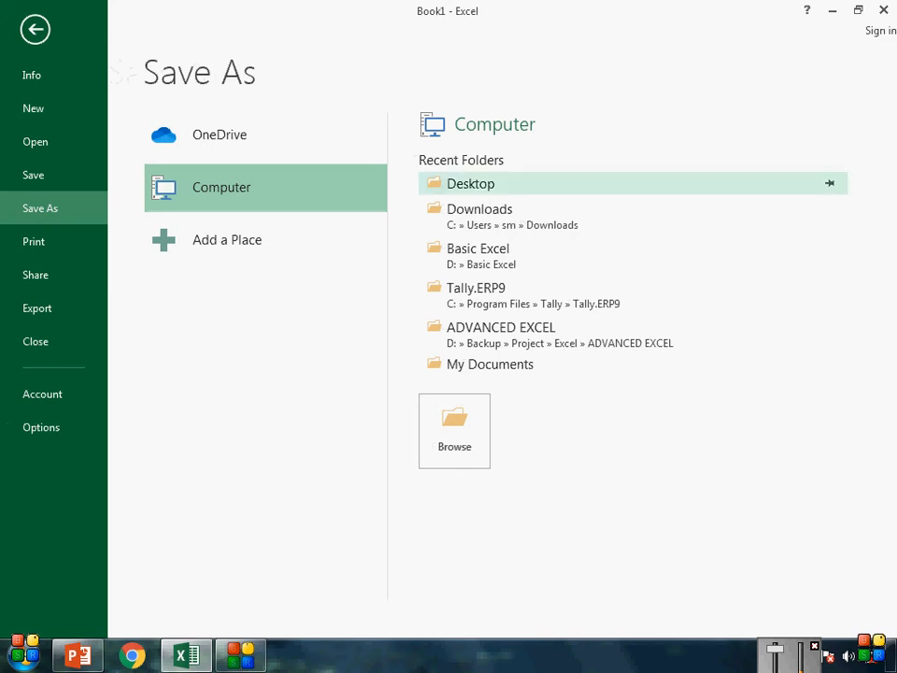
click(470, 183)
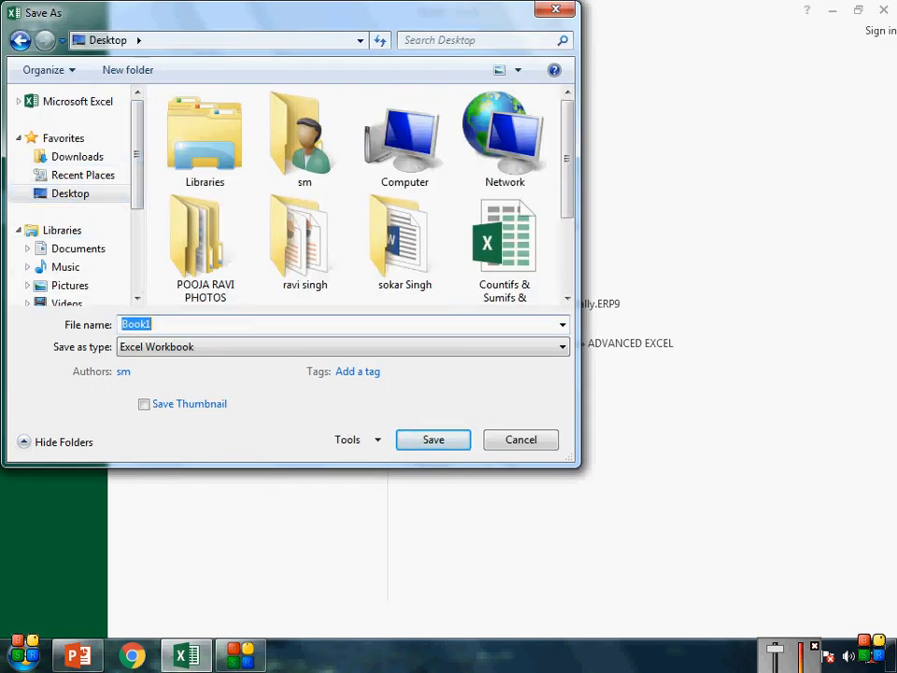
key(BackSpace)
text(DATS)
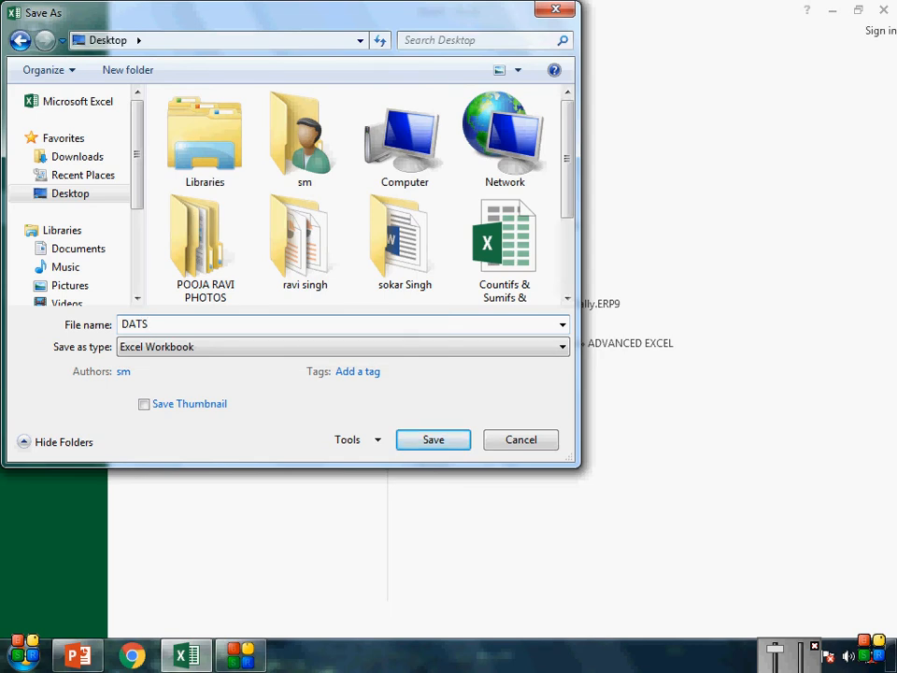
key(Return)
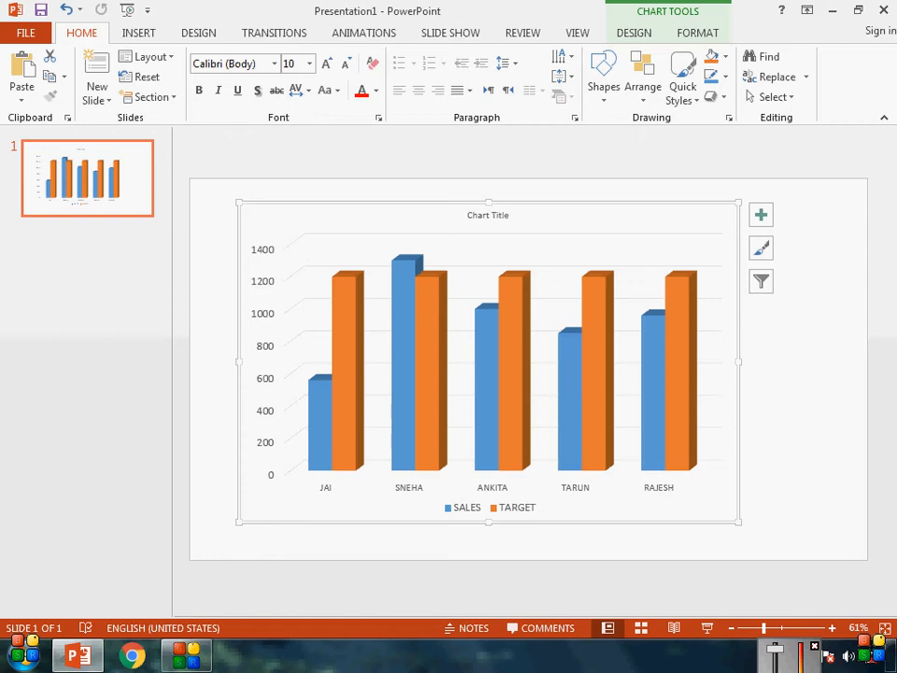
Save the PowerPoint presentation to the Desktop as PRT and close it
key(F12)
click(184, 271)
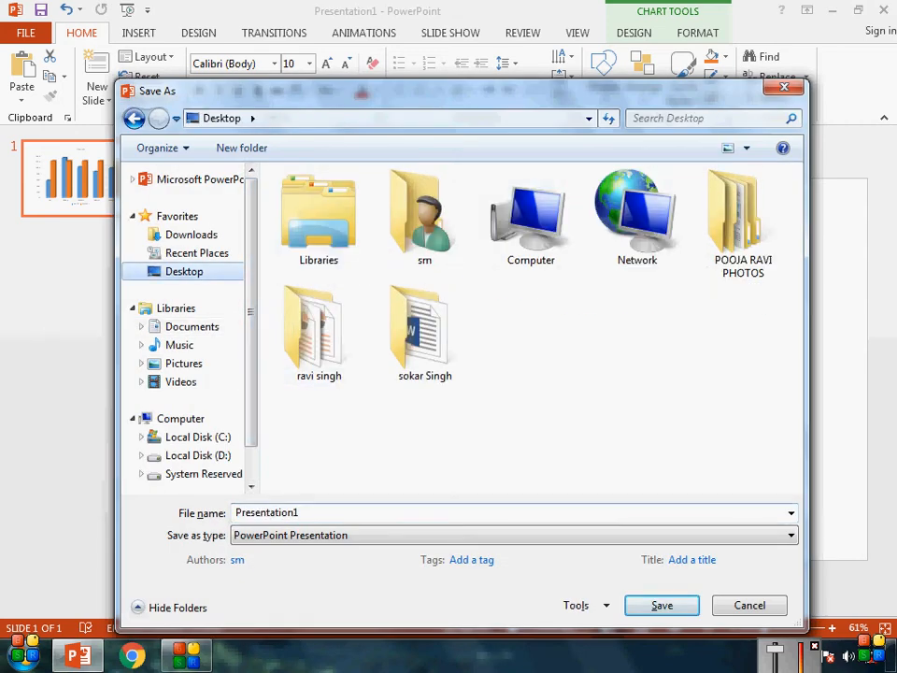
key(BackSpace)
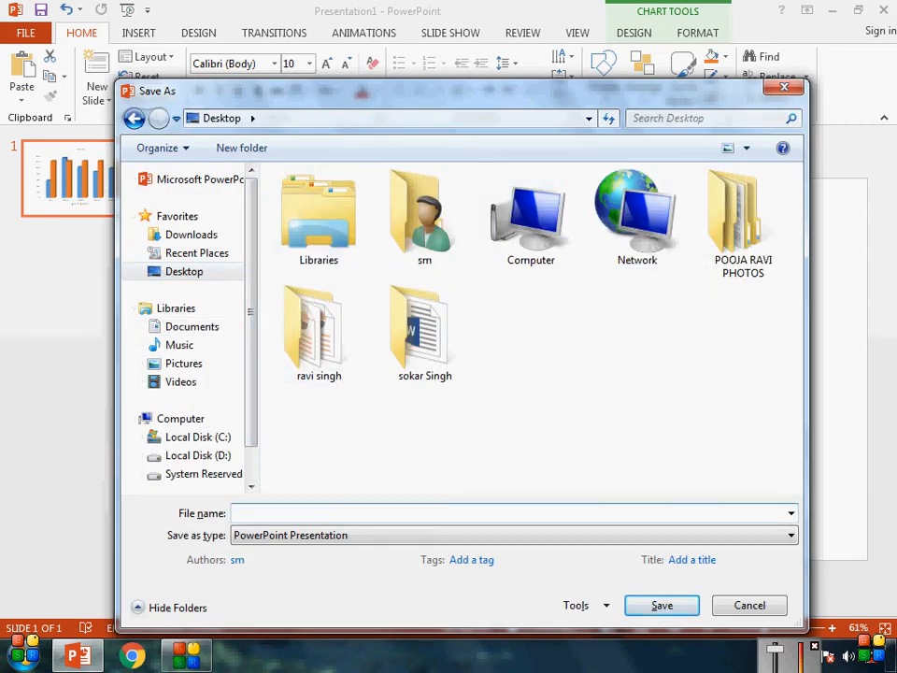
text(PRT)
key(Return)
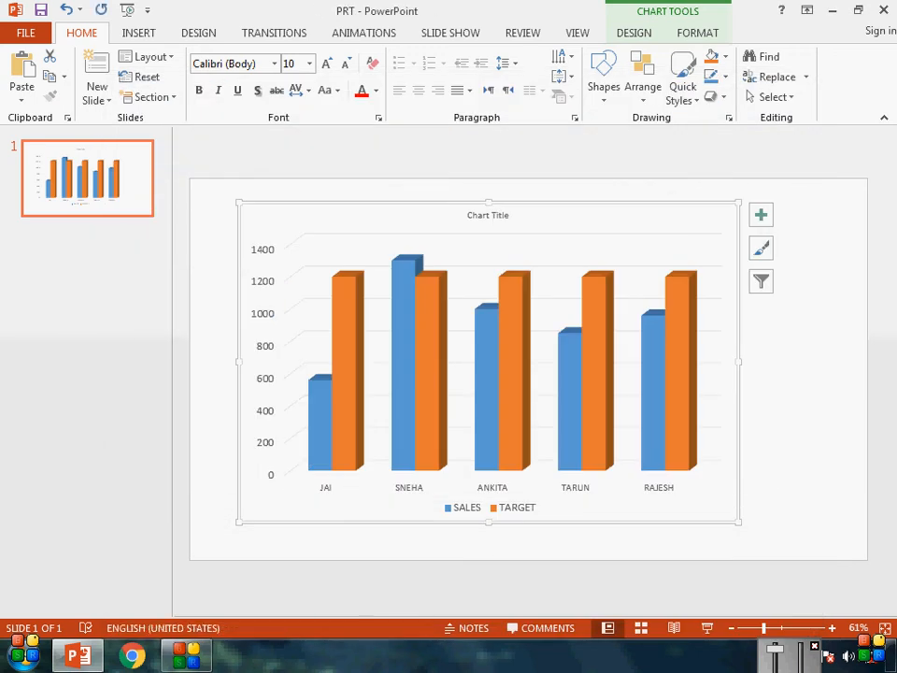
click(883, 10)
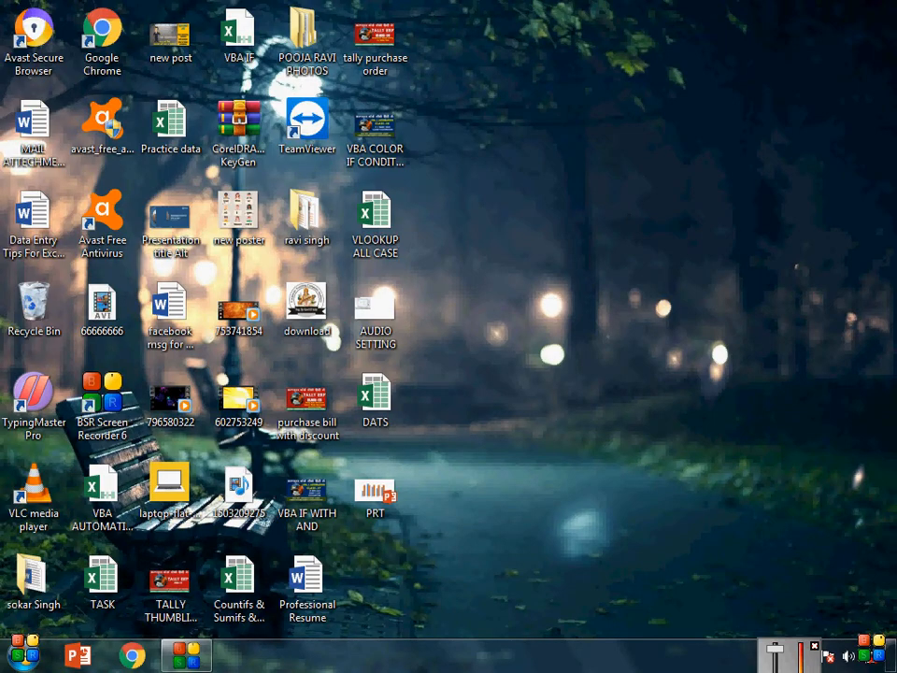
Open the DATS workbook from the desktop, change the sales in E3 to 890 and in E5 to 1100, and close it
double_click(375, 398)
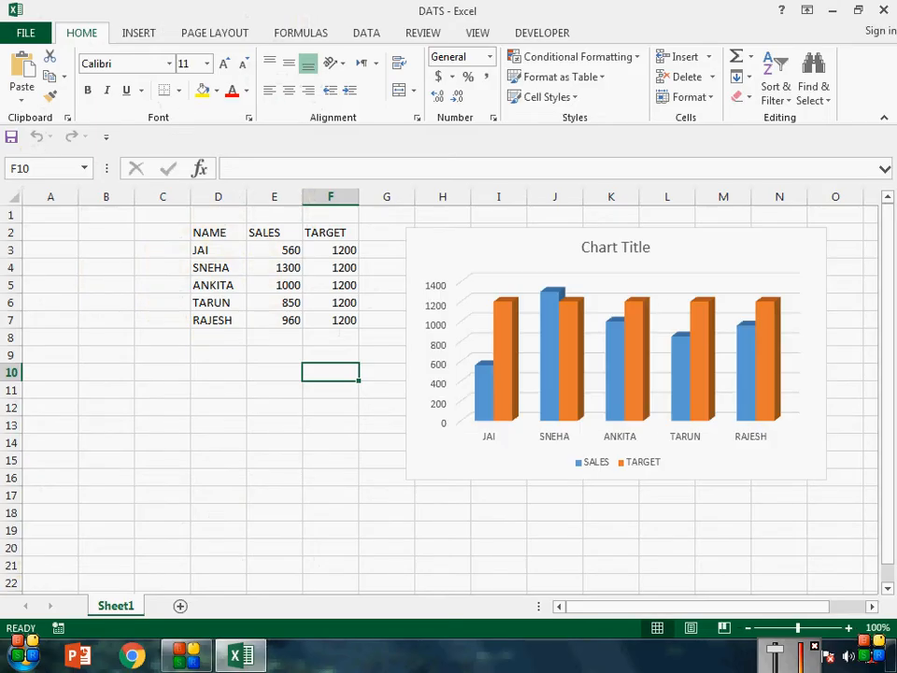
click(274, 250)
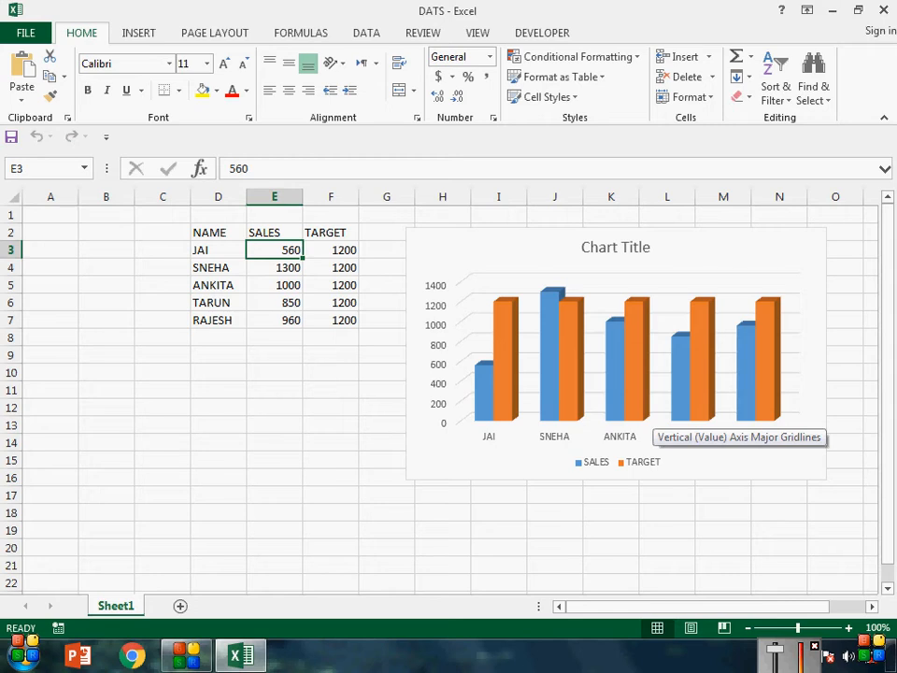
text(890)
key(ctrl+Return)
key(Down)
key(Down)
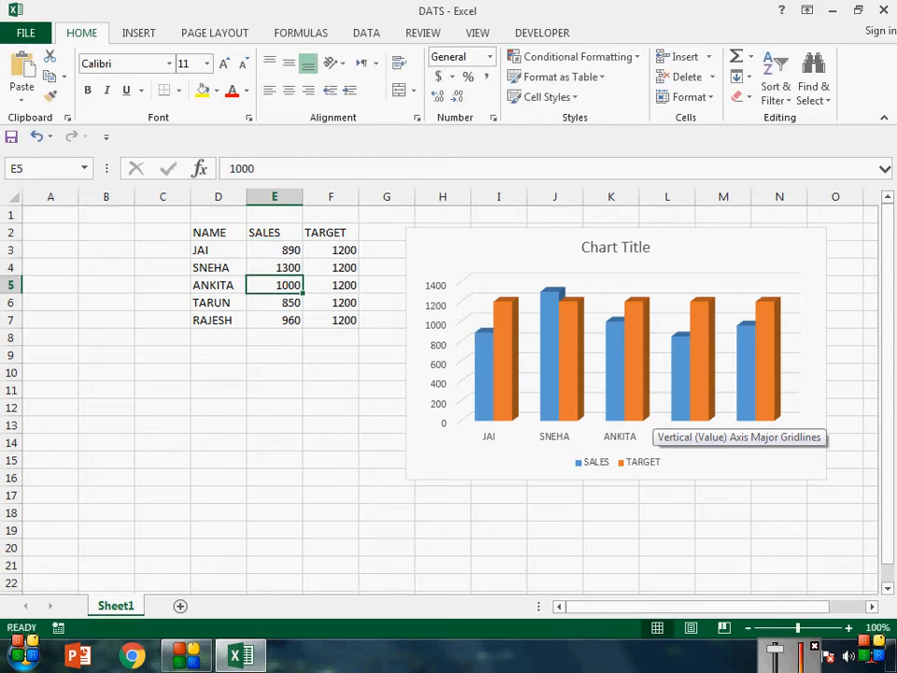
text(1100)
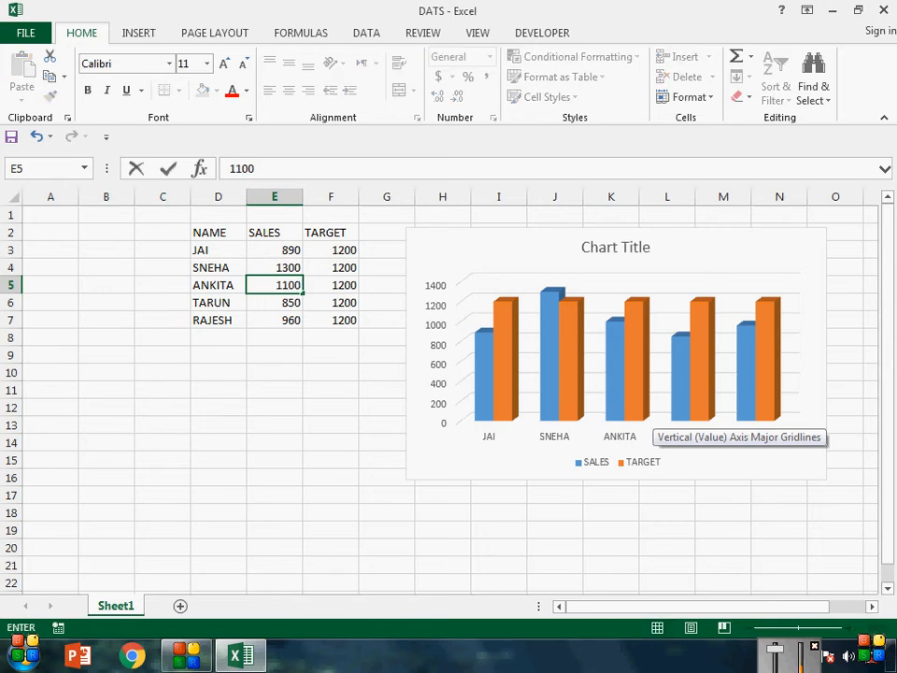
key(Return)
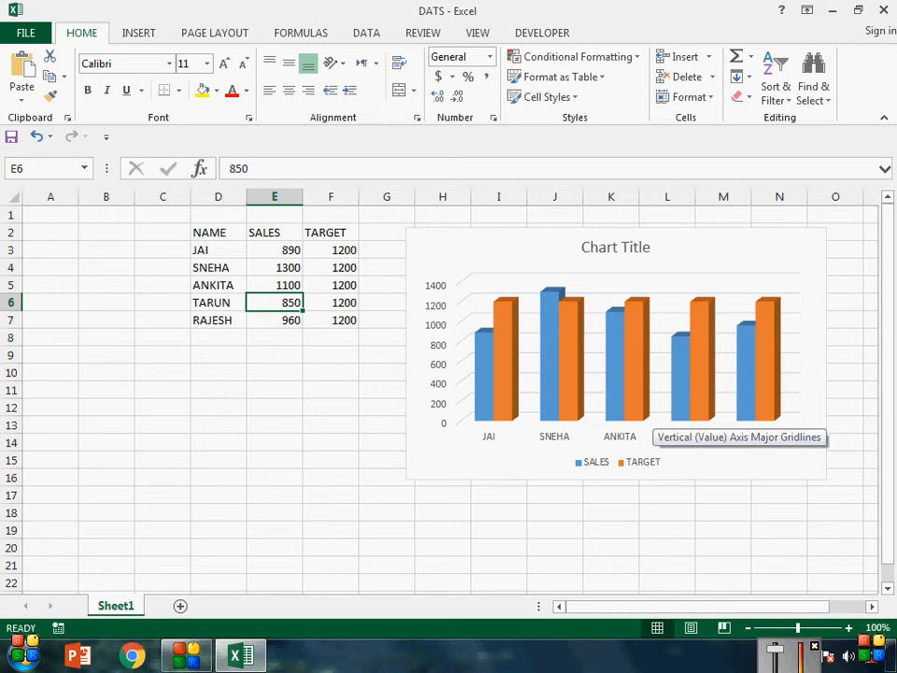
click(884, 11)
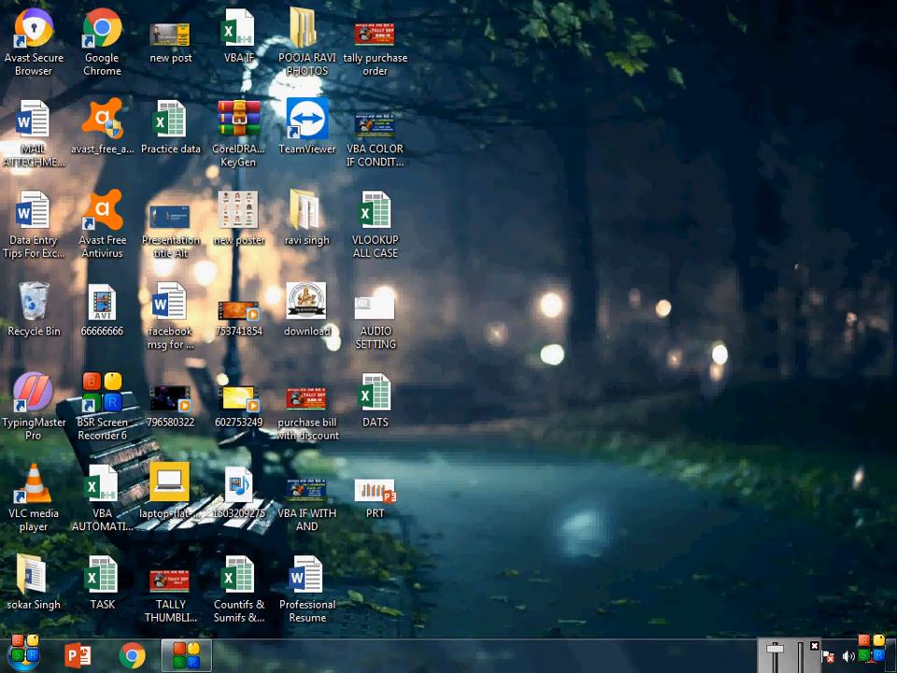
Open the PRT presentation from the desktop, compare its chart columns with the edited workbook data, and close it
double_click(375, 493)
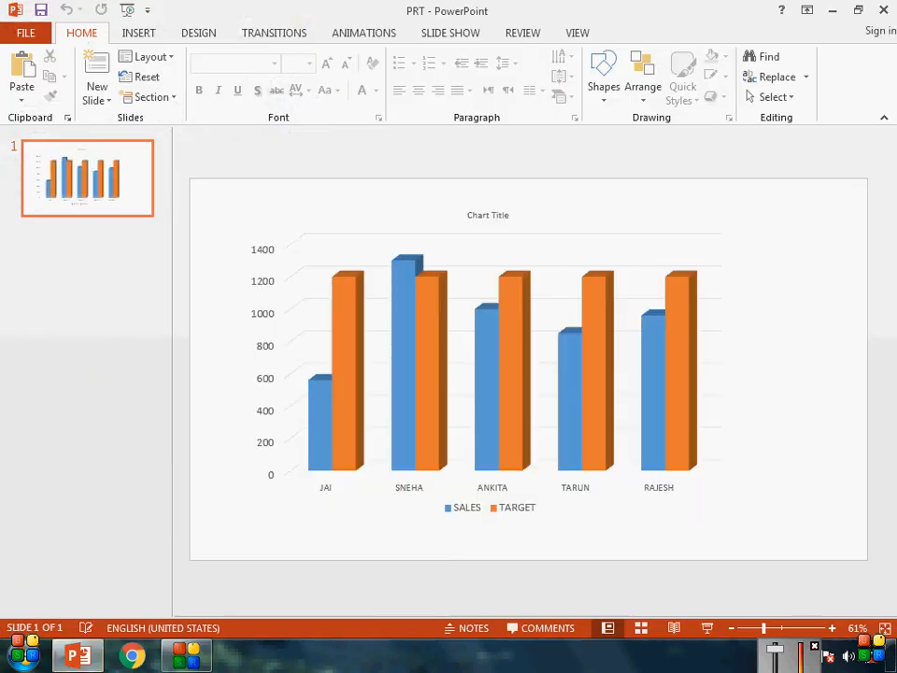
mouse_move(319, 388)
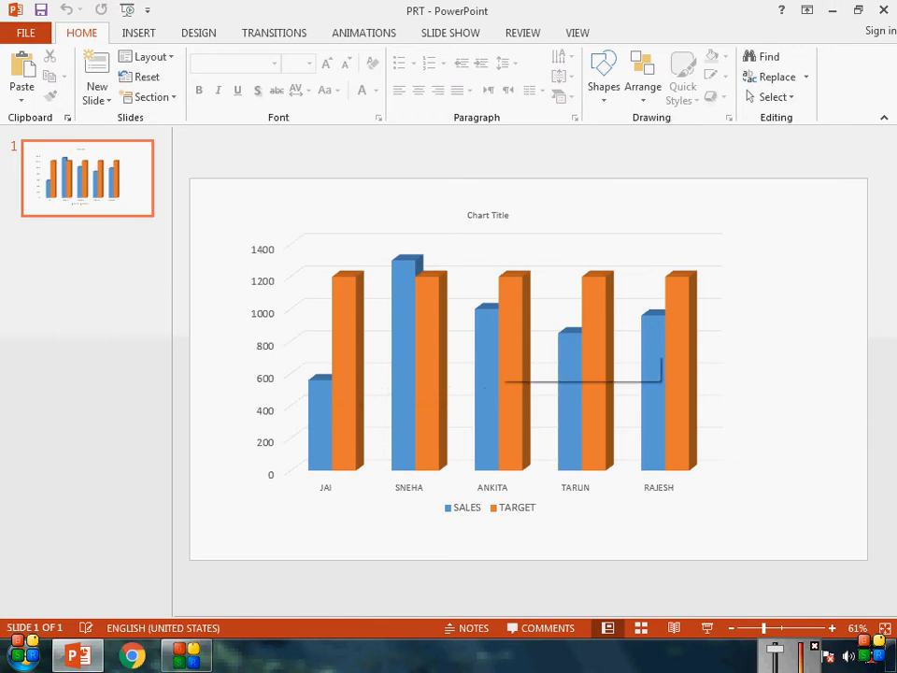
mouse_move(500, 333)
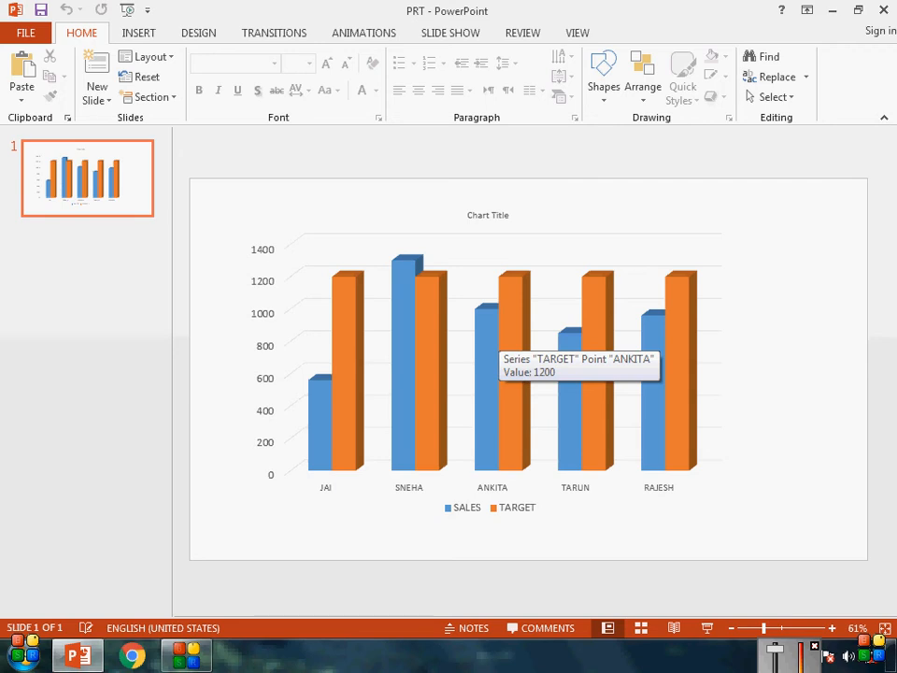
click(884, 11)
right_click(561, 344)
click(620, 393)
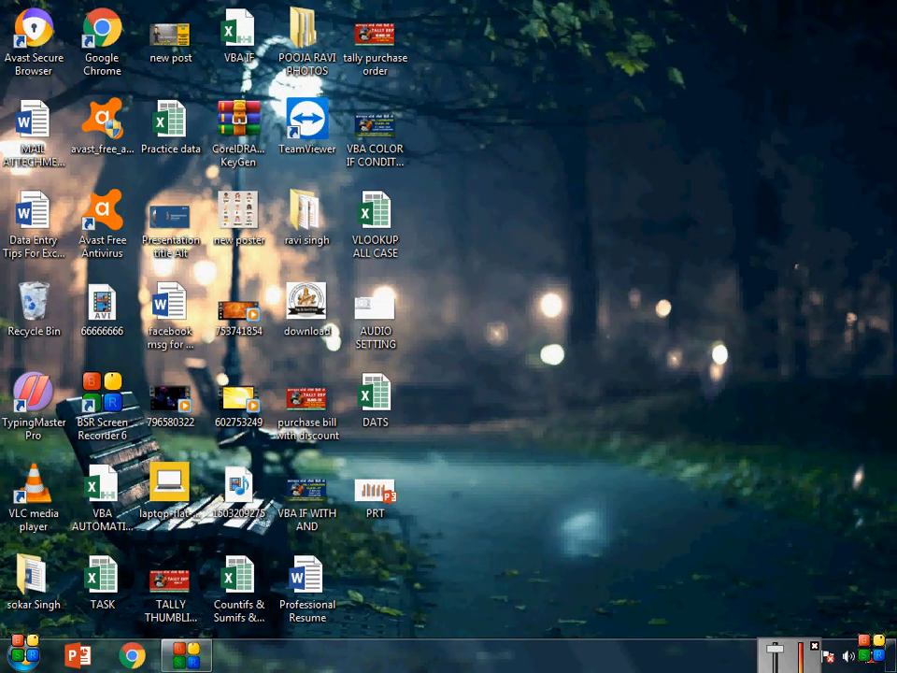
Start PowerPoint with a new blank presentation and delete the title and subtitle placeholders from its slide
key(super+r)
text(PO)
key(Down)
key(Return)
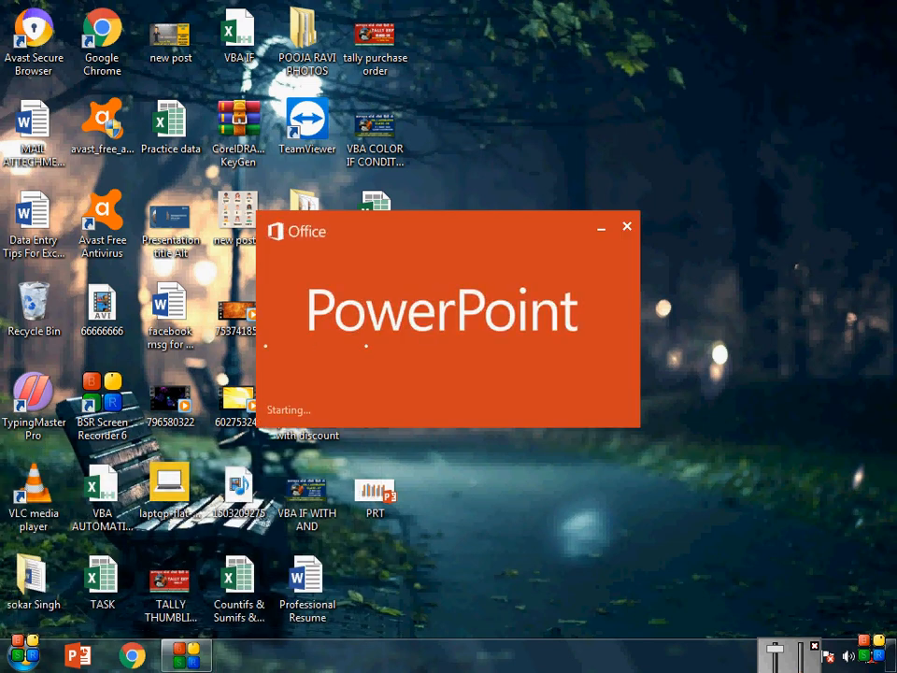
key(Return)
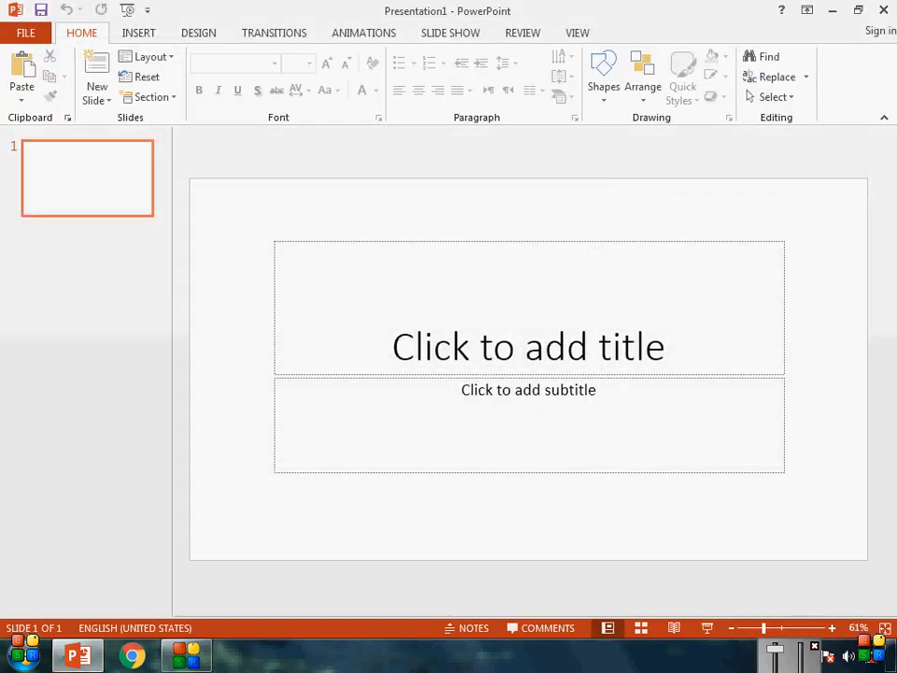
key(ctrl+a)
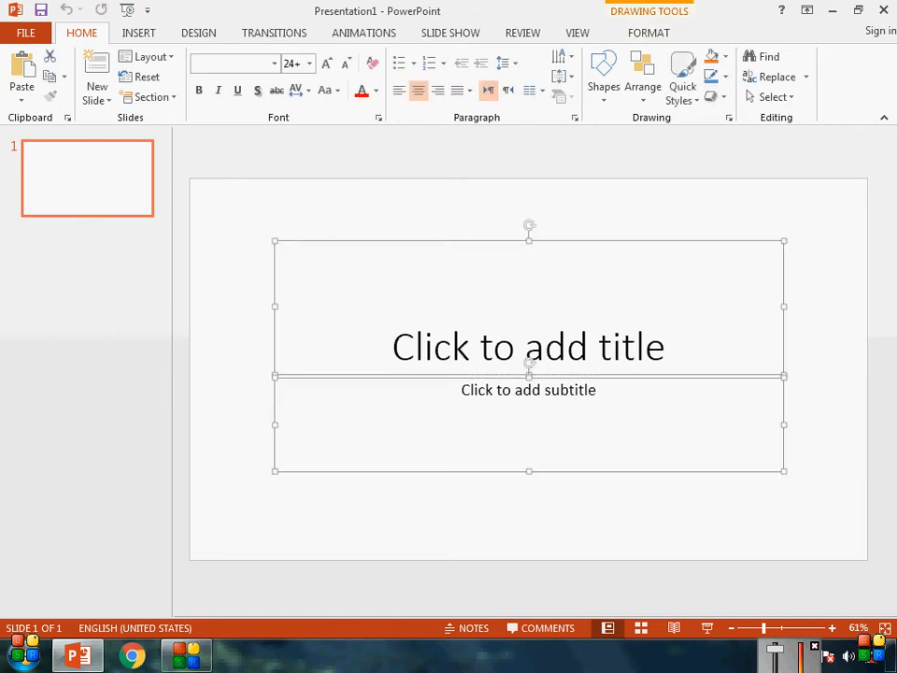
key(Delete)
Open the DATS workbook from the desktop and copy its sales and target chart
key(super+d)
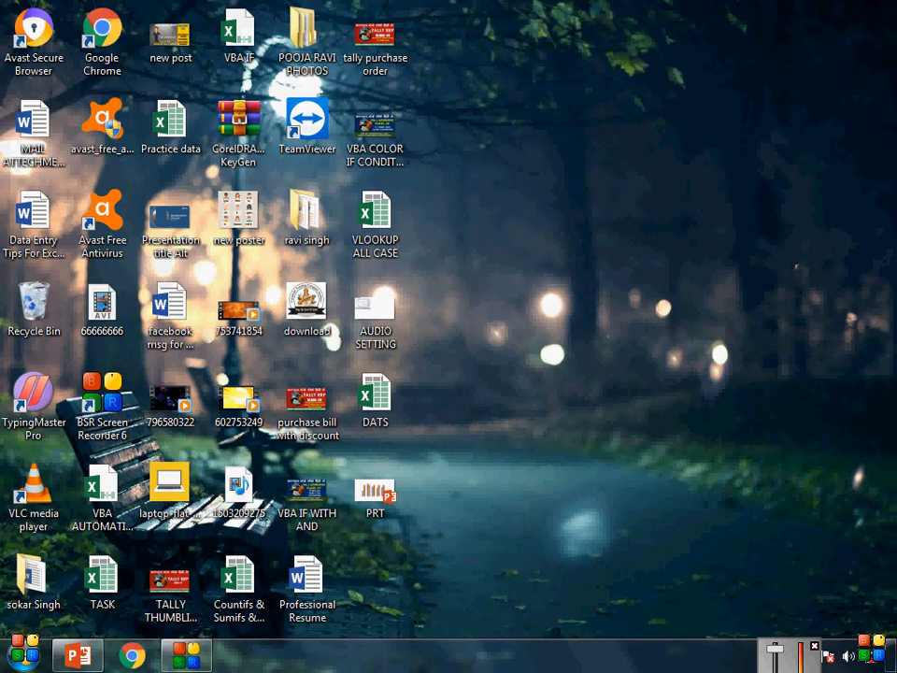
click(375, 398)
double_click(375, 399)
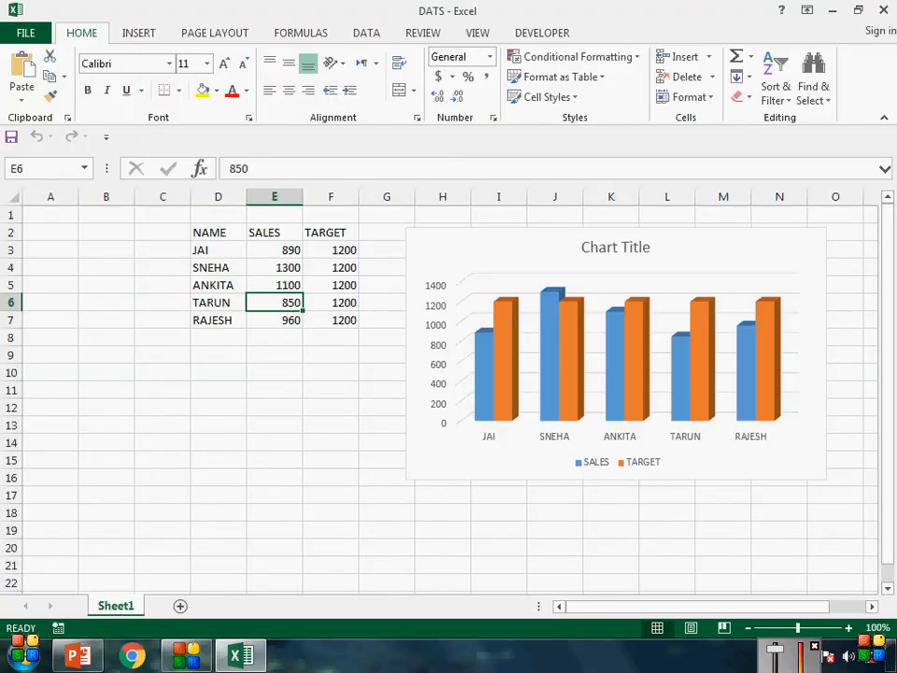
click(526, 235)
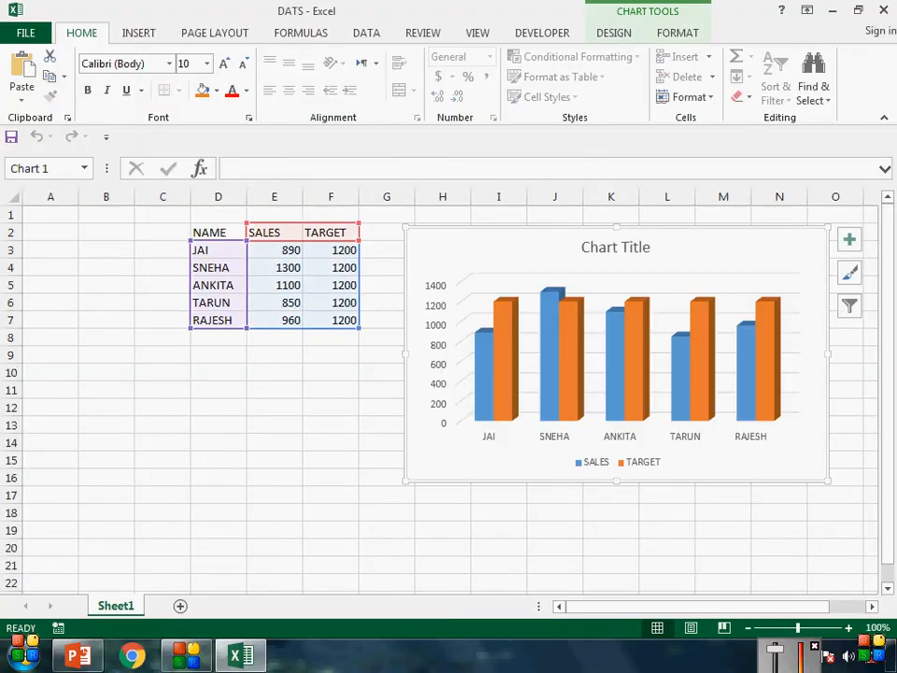
key(ctrl+c)
Switch to PowerPoint and paste the copied chart onto the blank slide as a linked Microsoft Excel Chart Object
click(81, 656)
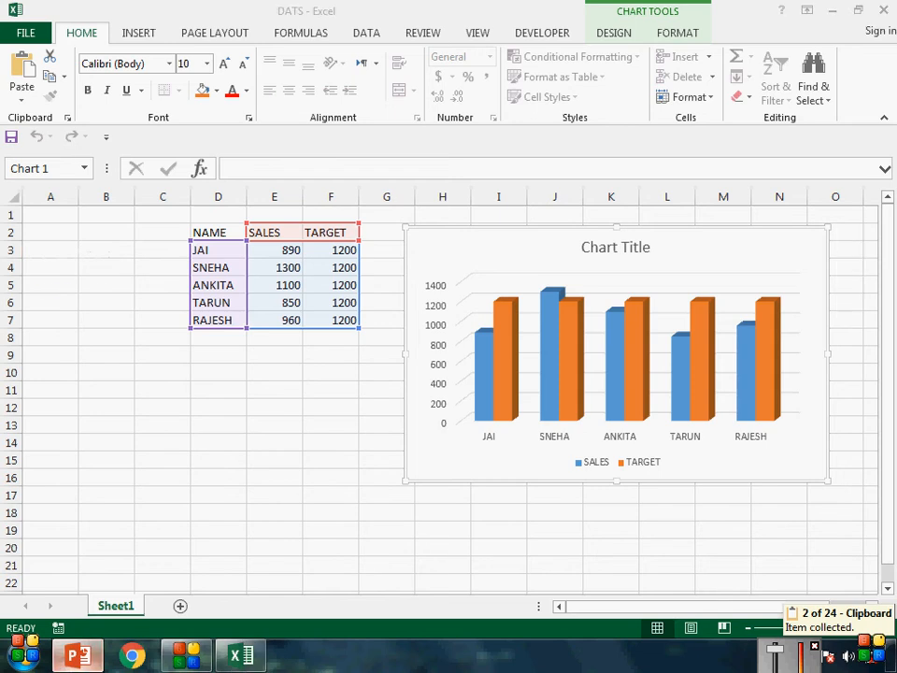
key(alt+space)
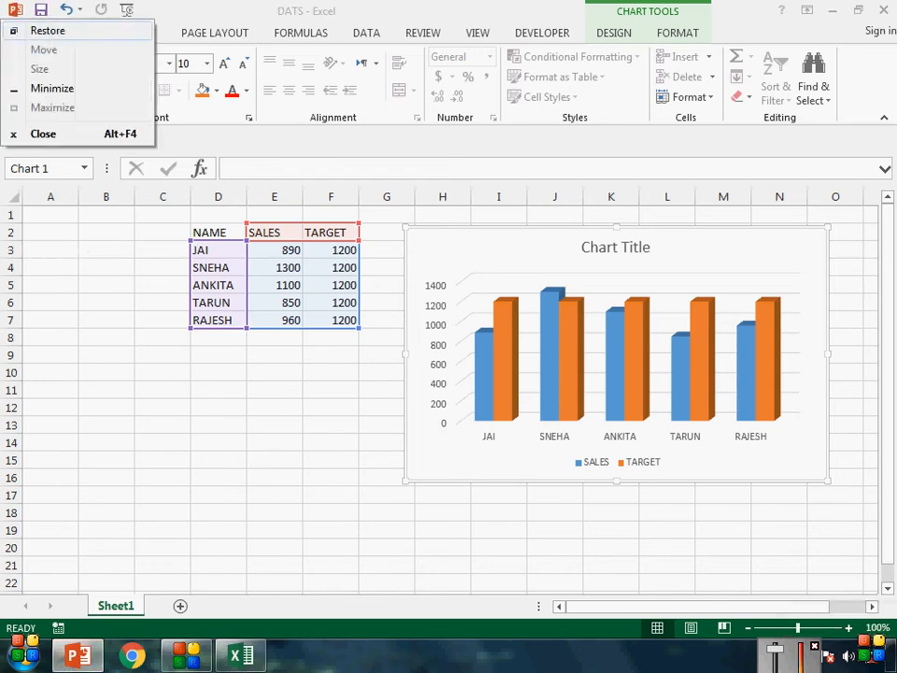
key(r)
drag(635, 231, 503, 199)
click(764, 198)
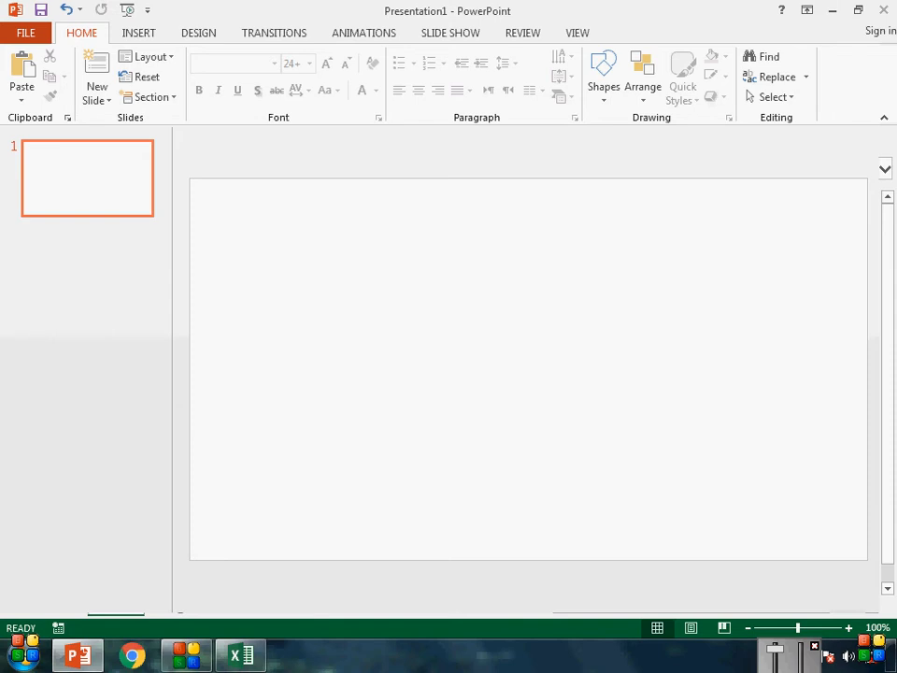
key(ctrl+alt+v)
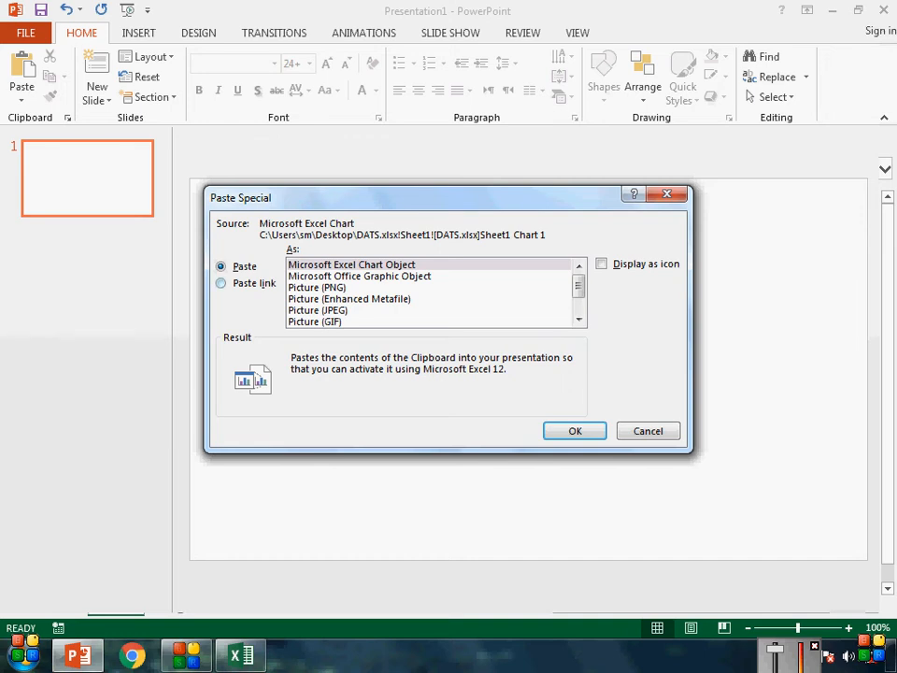
click(221, 283)
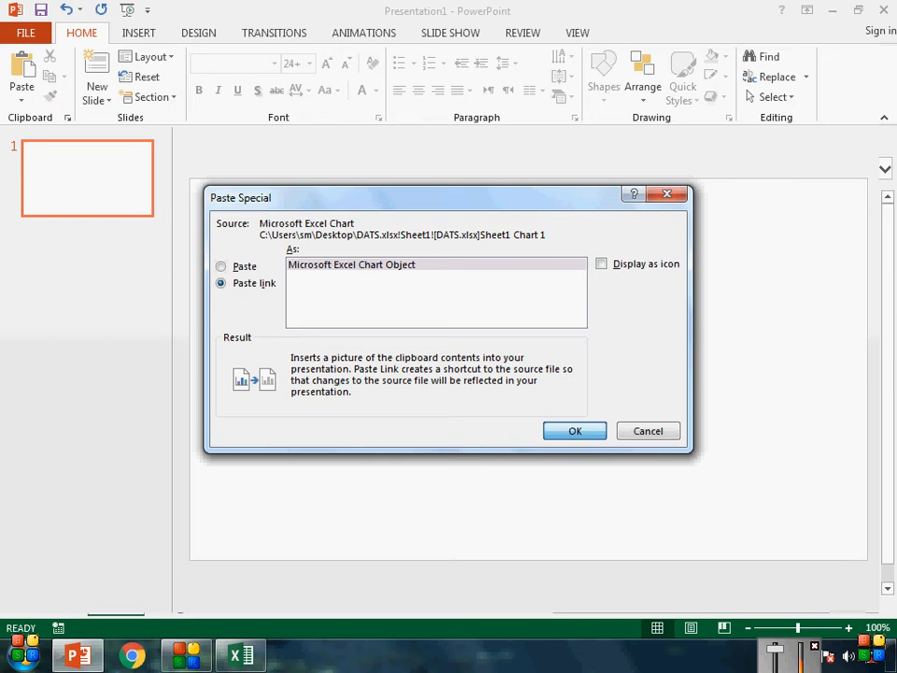
key(Return)
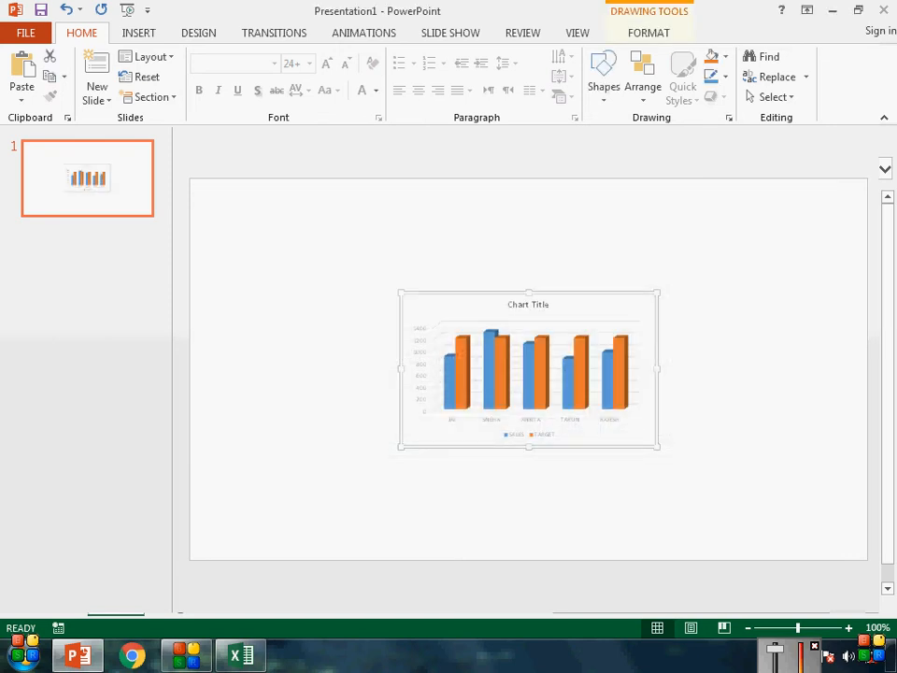
Enlarge the linked chart to about 7.24" high by 12.05" wide and position it against the slide's upper edge
drag(529, 369, 410, 290)
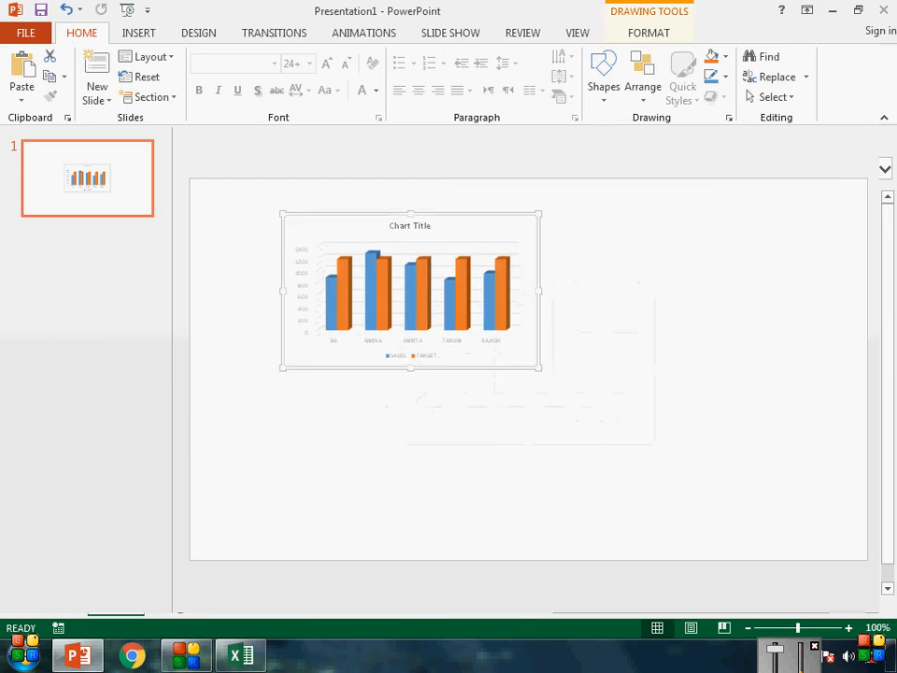
drag(539, 368, 781, 513)
drag(531, 363, 480, 352)
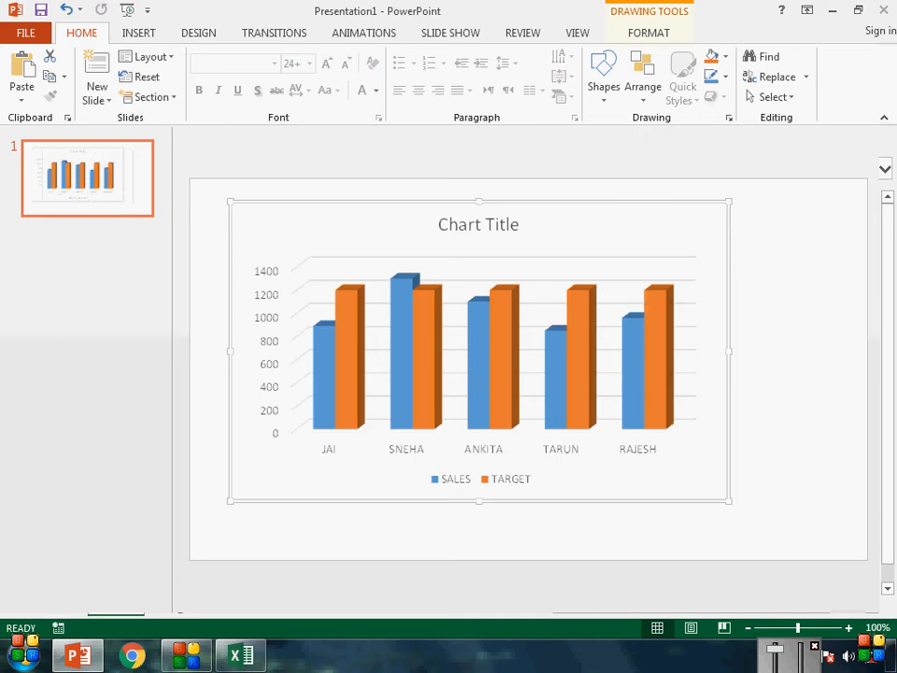
click(648, 33)
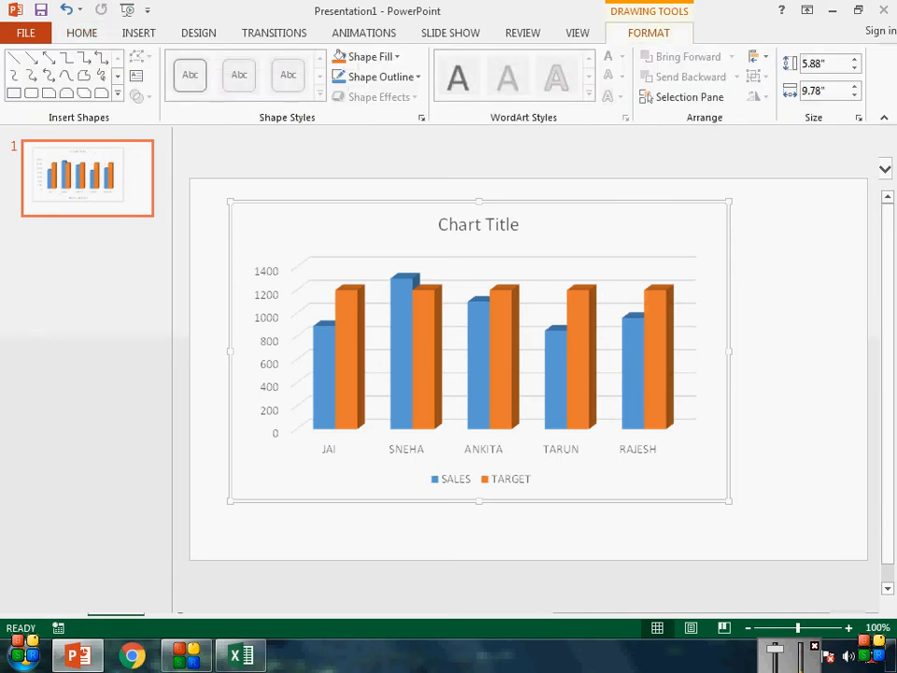
drag(729, 501, 771, 514)
click(832, 467)
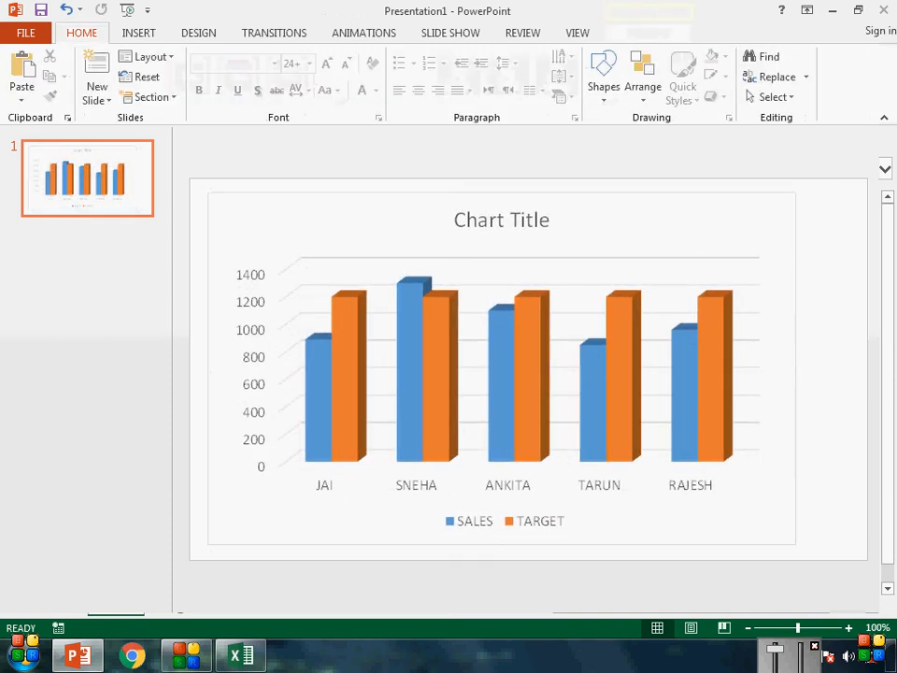
click(601, 493)
drag(799, 547, 820, 560)
click(844, 523)
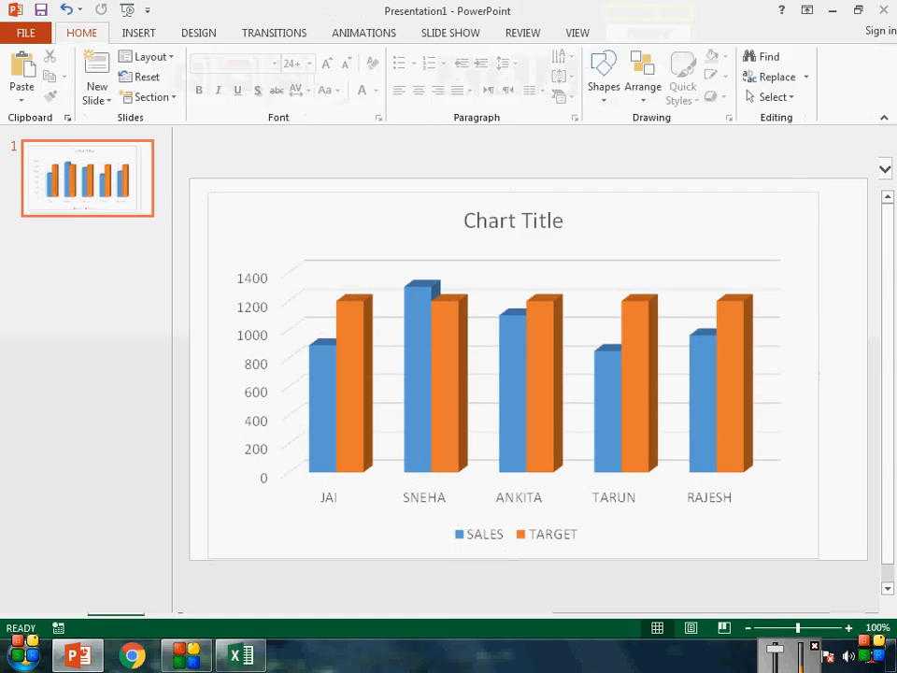
click(635, 411)
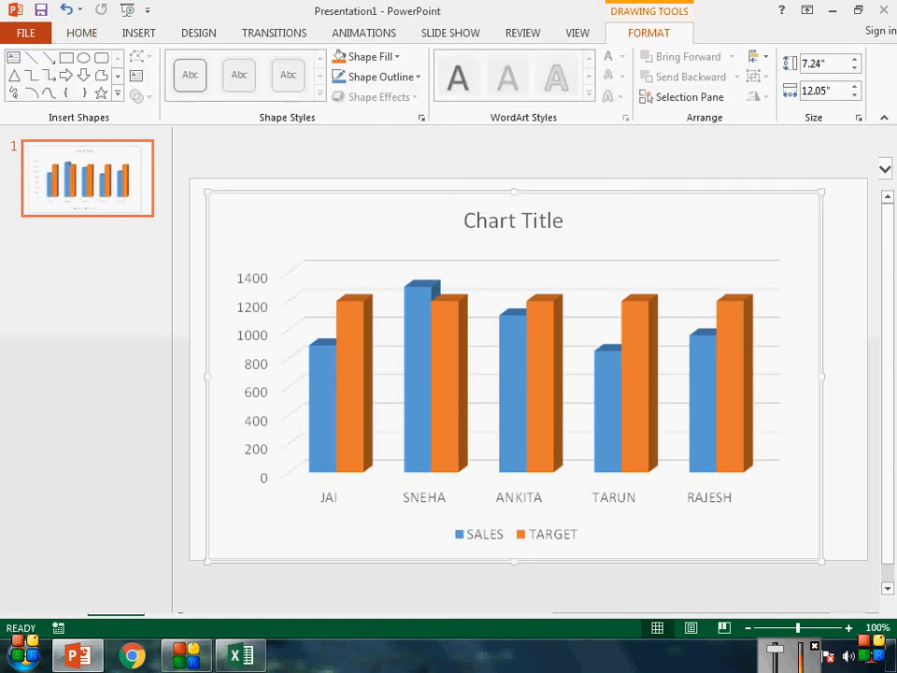
drag(635, 411, 631, 398)
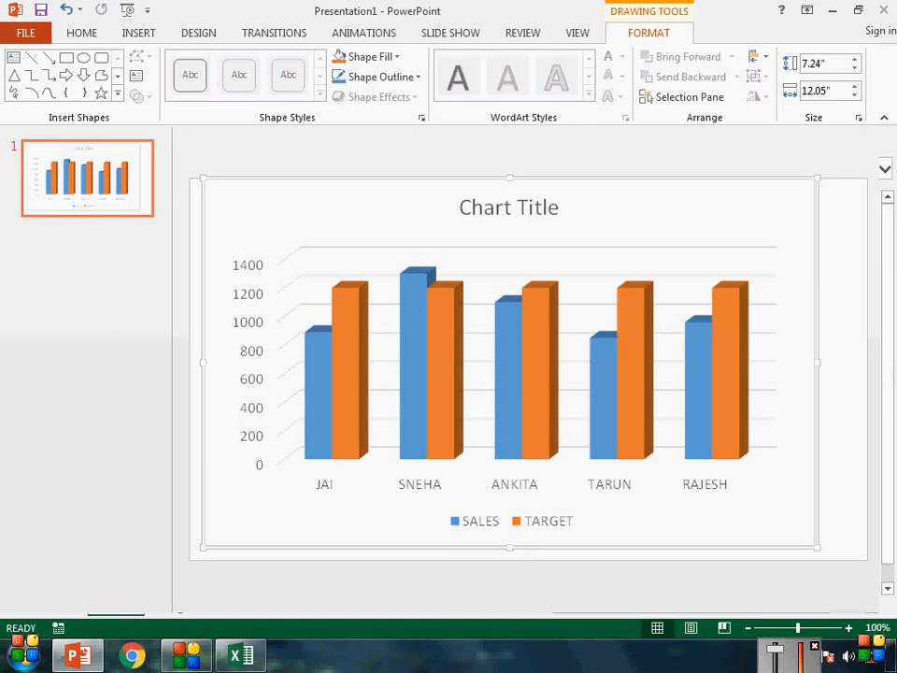
Save the presentation to the Desktop as RTY and close it
key(ctrl+s)
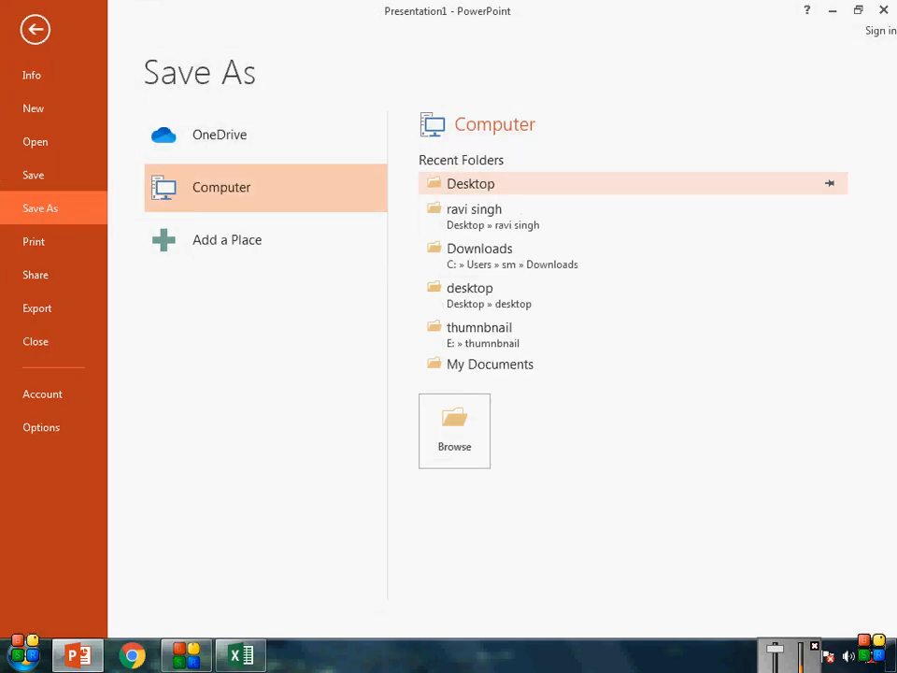
click(471, 184)
click(184, 271)
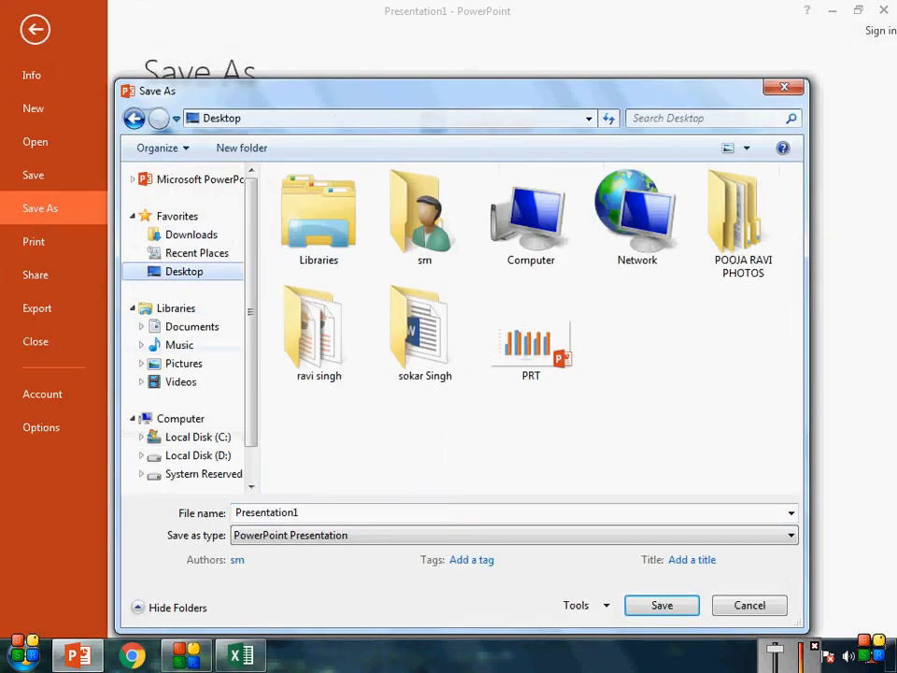
click(290, 513)
key(BackSpace)
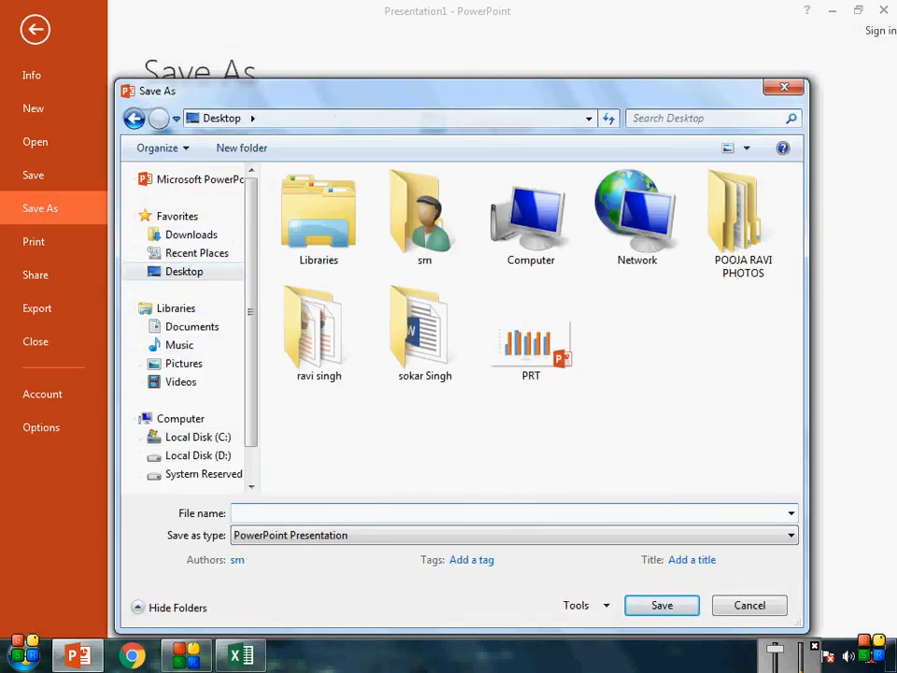
text(RTY)
key(Return)
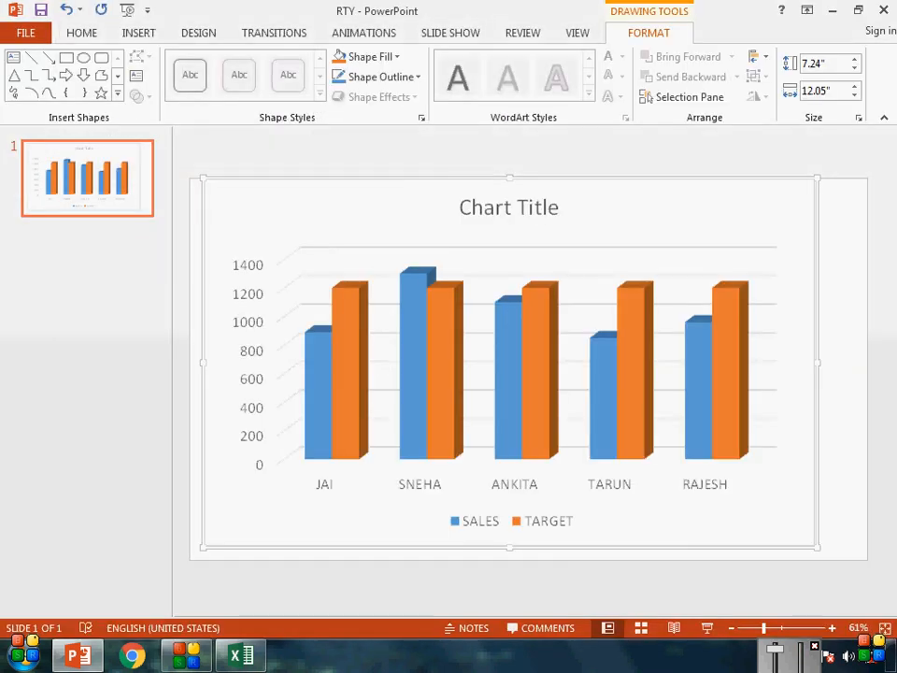
click(884, 10)
In the DATS workbook, set the sales in E6 to 1000 and in E7 to 1200
click(330, 406)
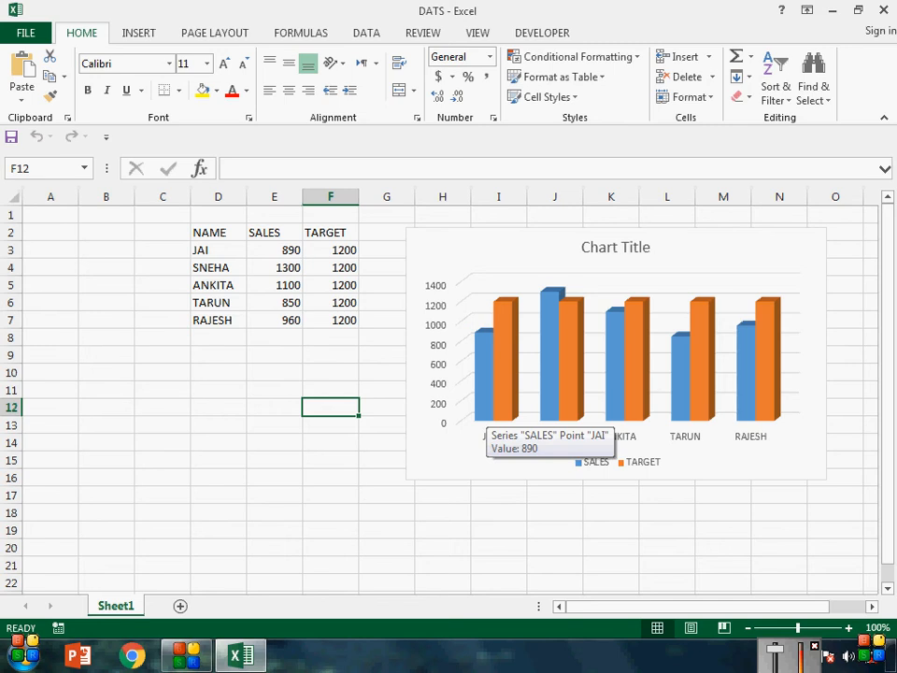
key(Up)
key(Up)
key(Up)
key(Up)
key(Up)
key(Up)
key(Left)
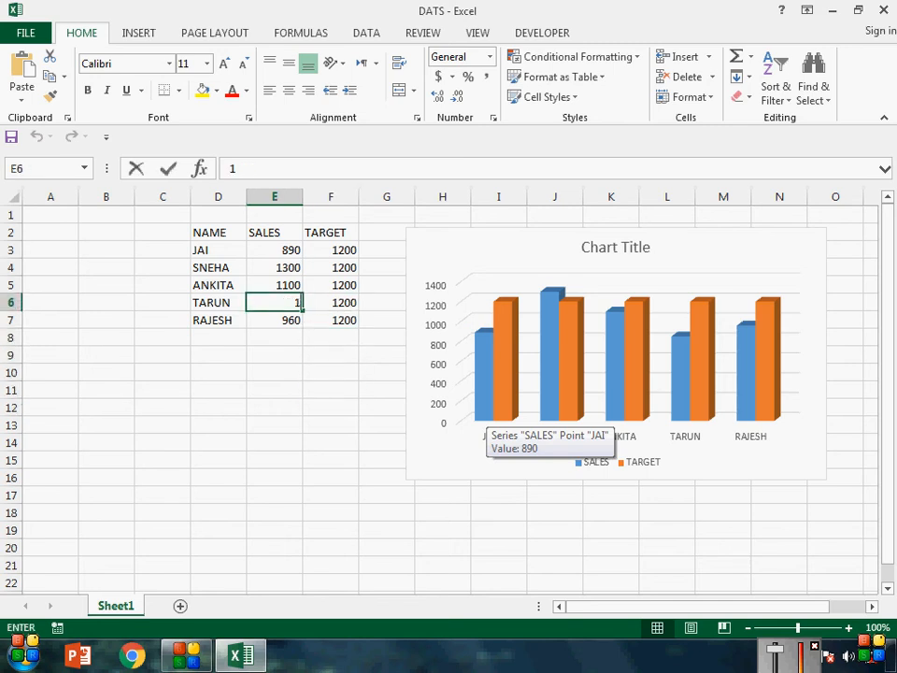
text(1000)
key(Return)
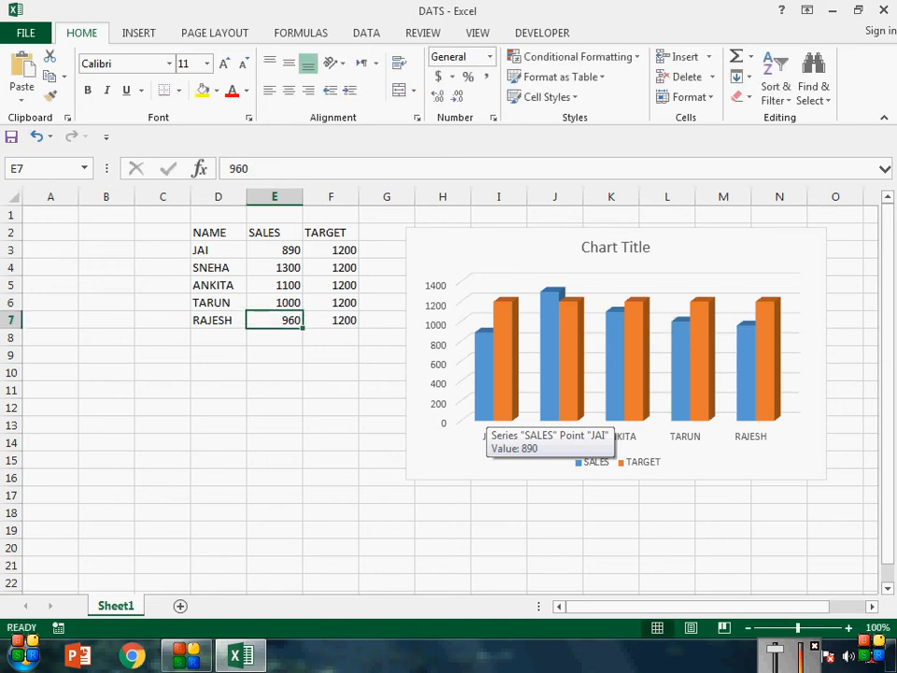
text(1200)
key(Return)
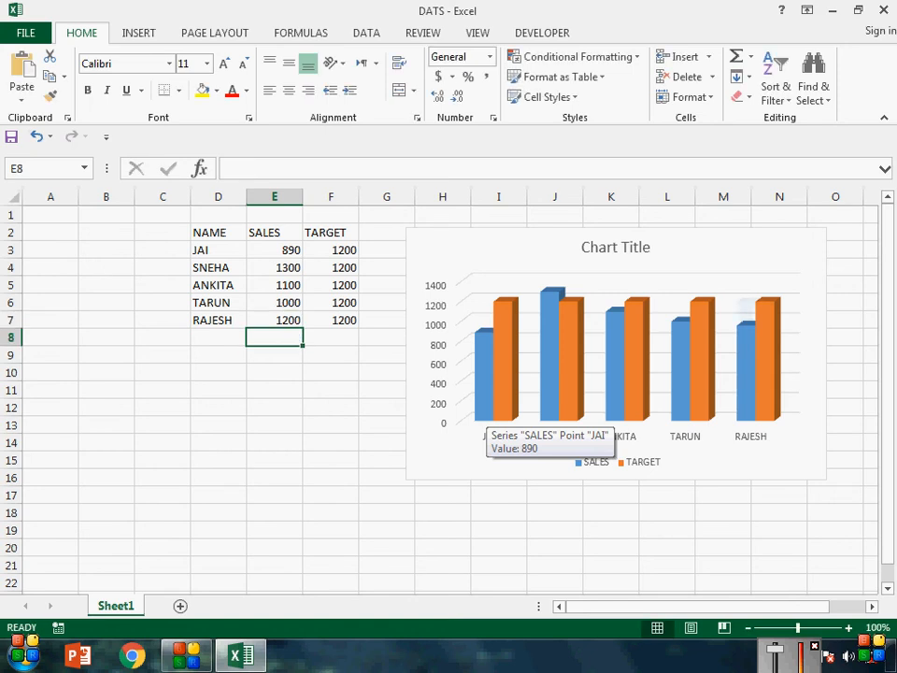
Set the sales value in E3 to 950
key(Up)
key(Up)
key(Up)
key(Up)
key(Up)
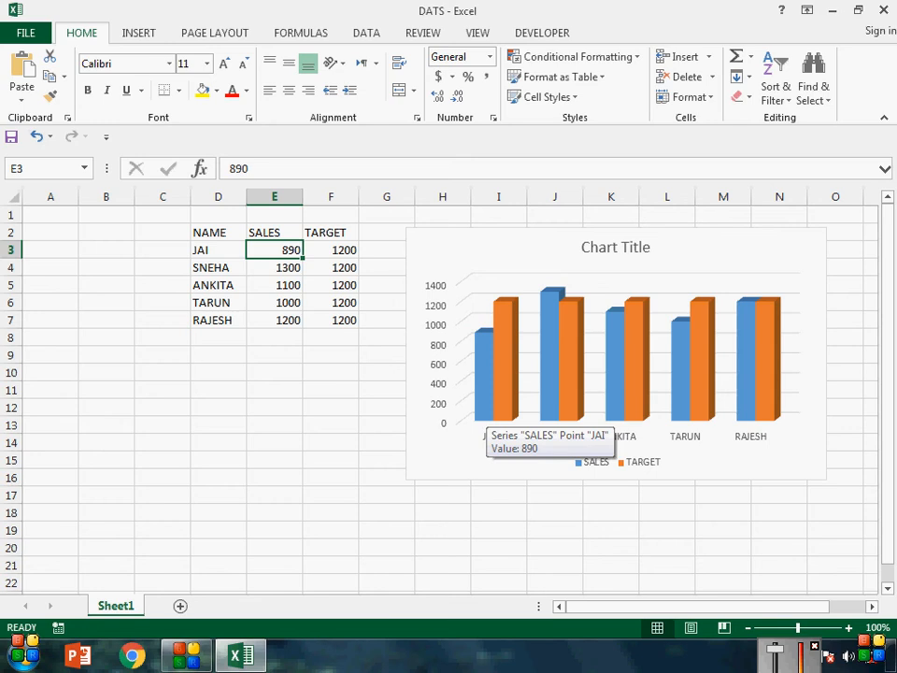
text(950)
key(Return)
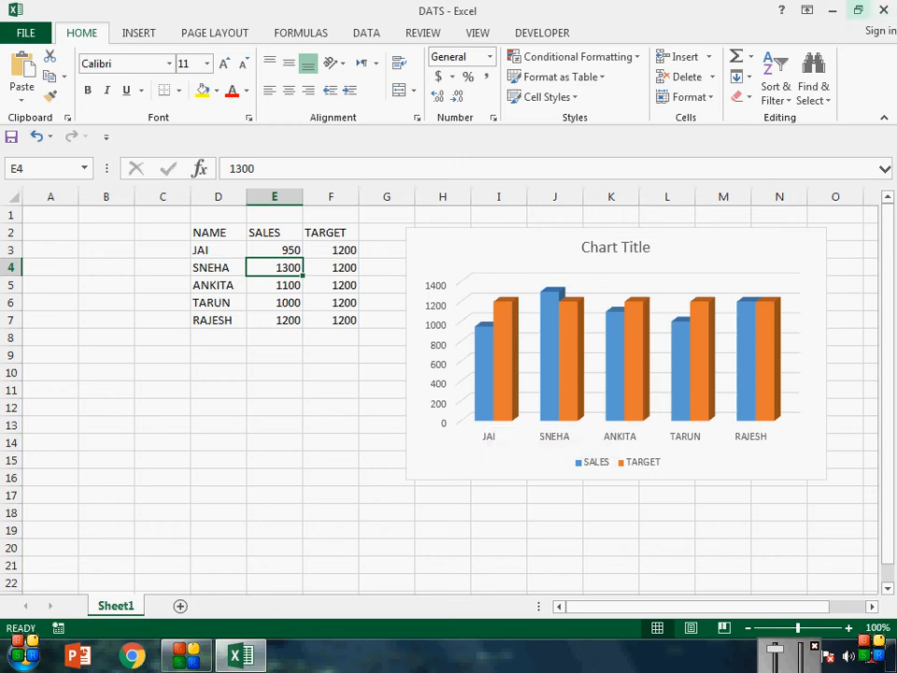
Open the RTY presentation from the desktop with its links updated and check the chart columns against the edited workbook
click(830, 11)
double_click(374, 584)
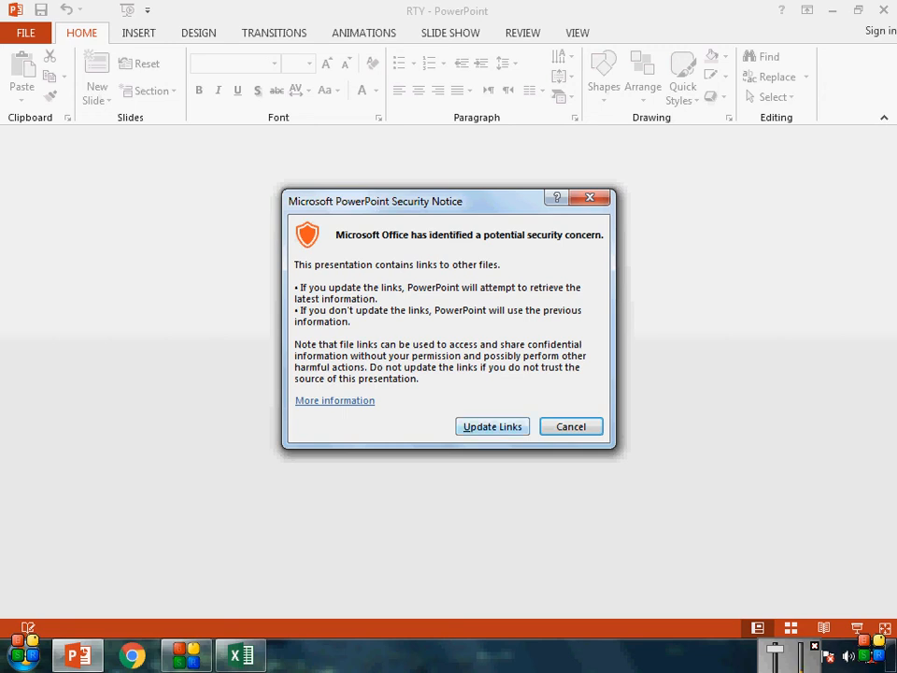
click(492, 427)
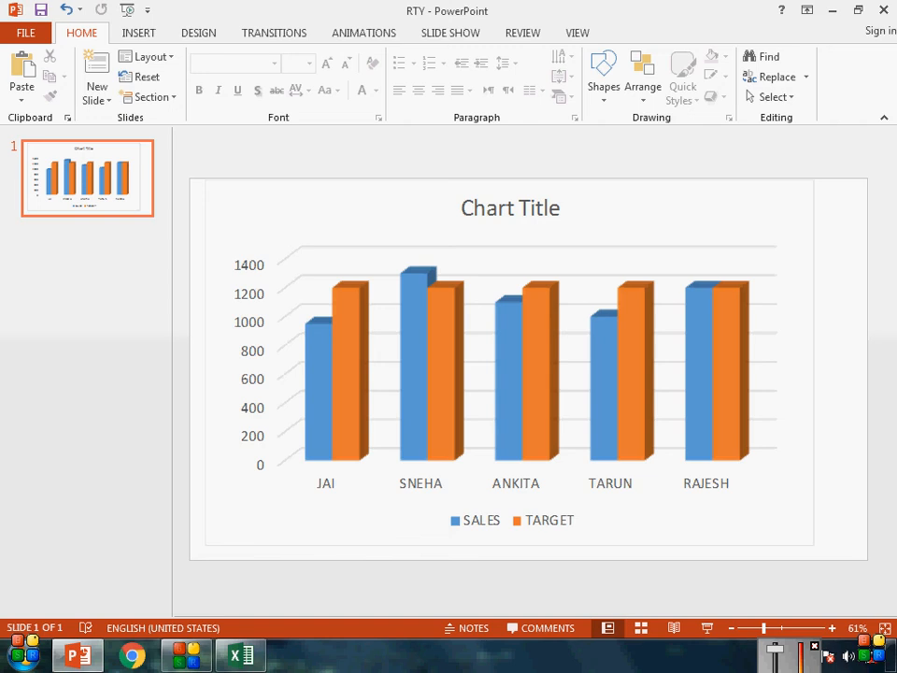
click(610, 483)
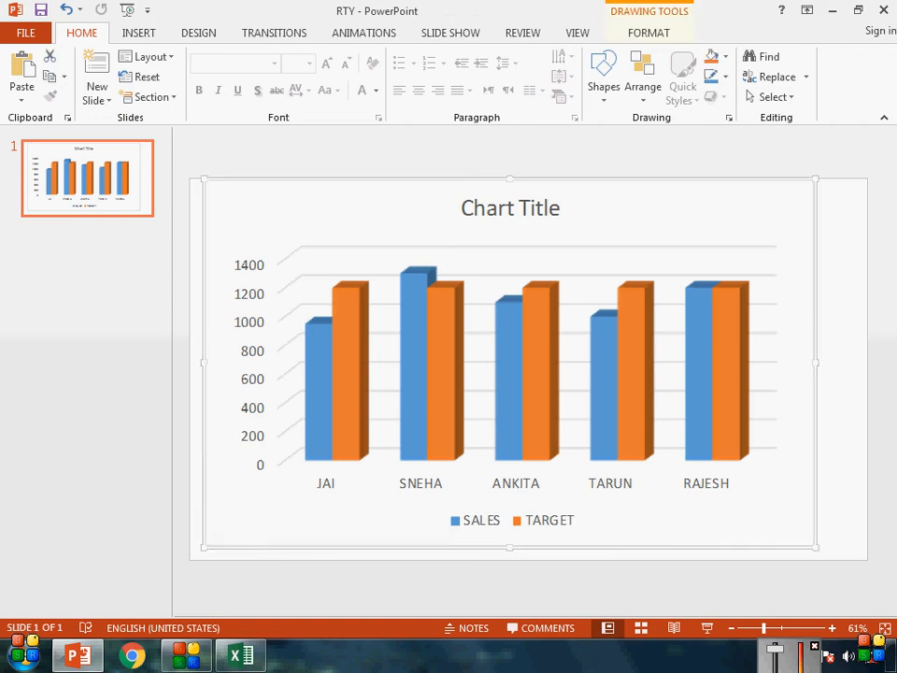
click(841, 374)
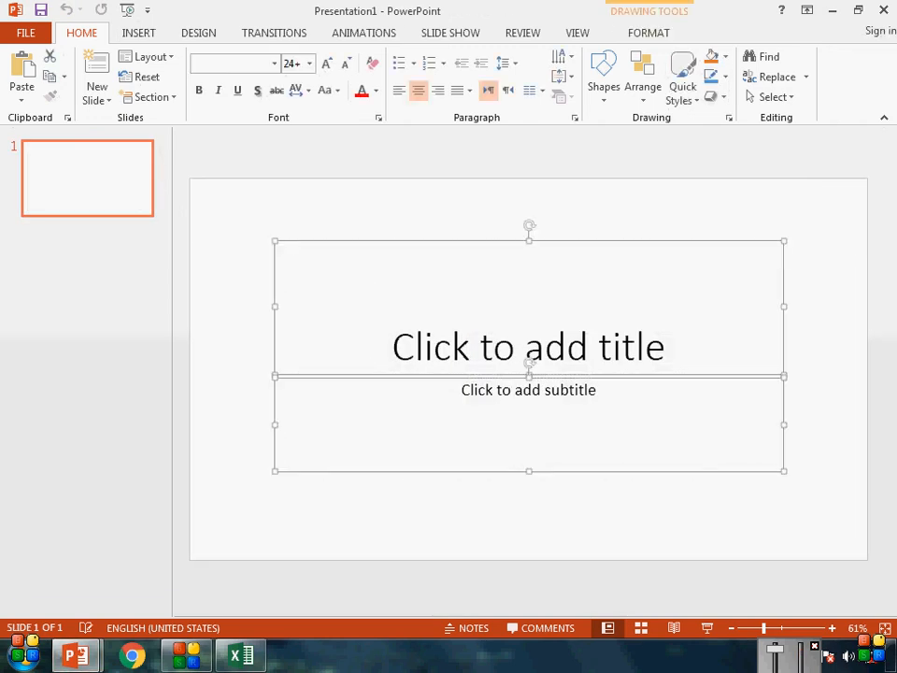
Delete the title and subtitle placeholders from the new presentation's slide and copy the chart from the DATS workbook
key(Delete)
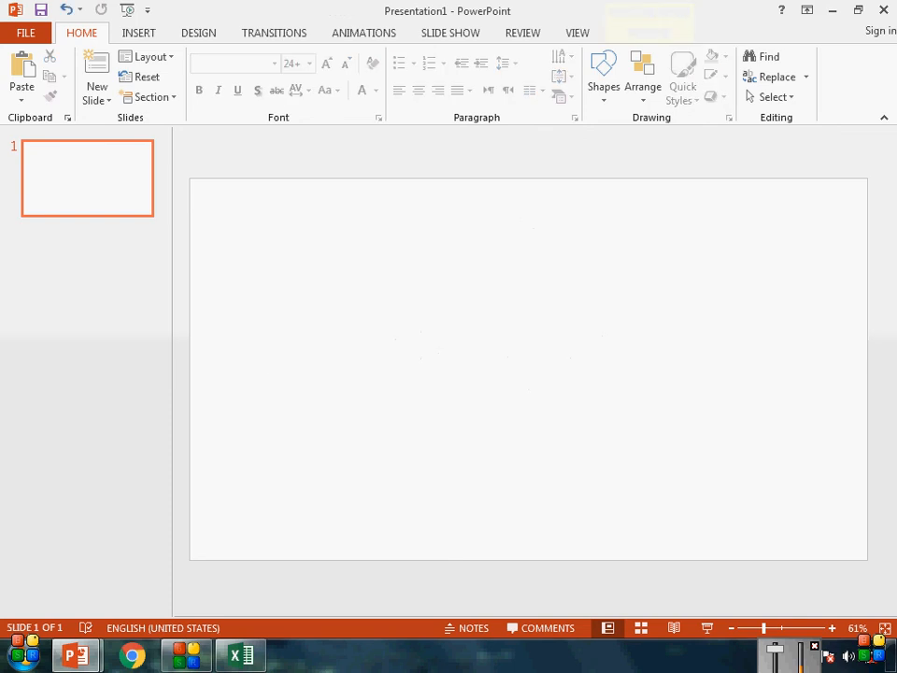
click(241, 656)
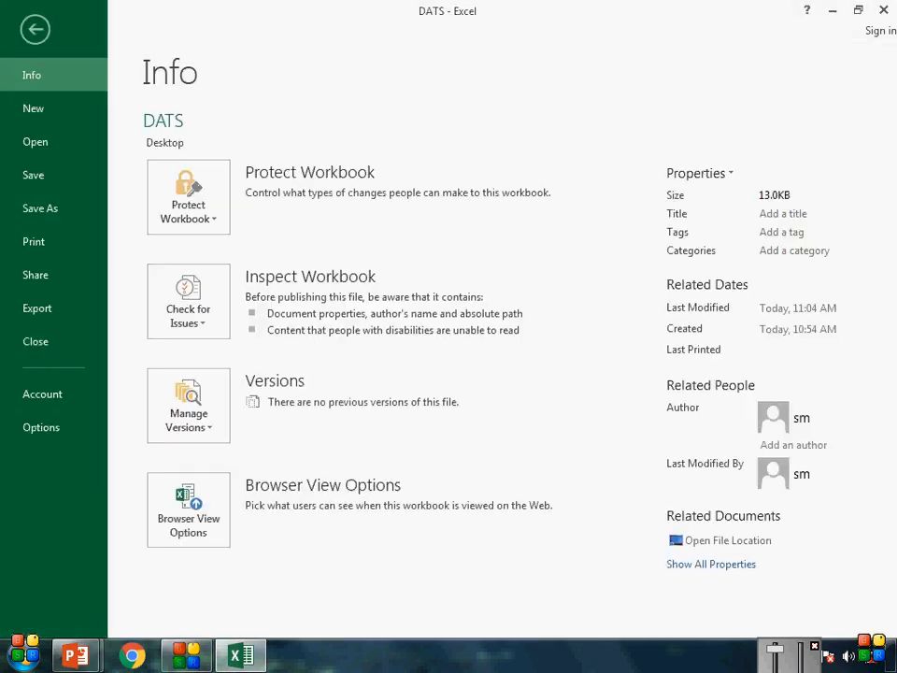
key(Escape)
key(alt+space)
key(Return)
click(747, 267)
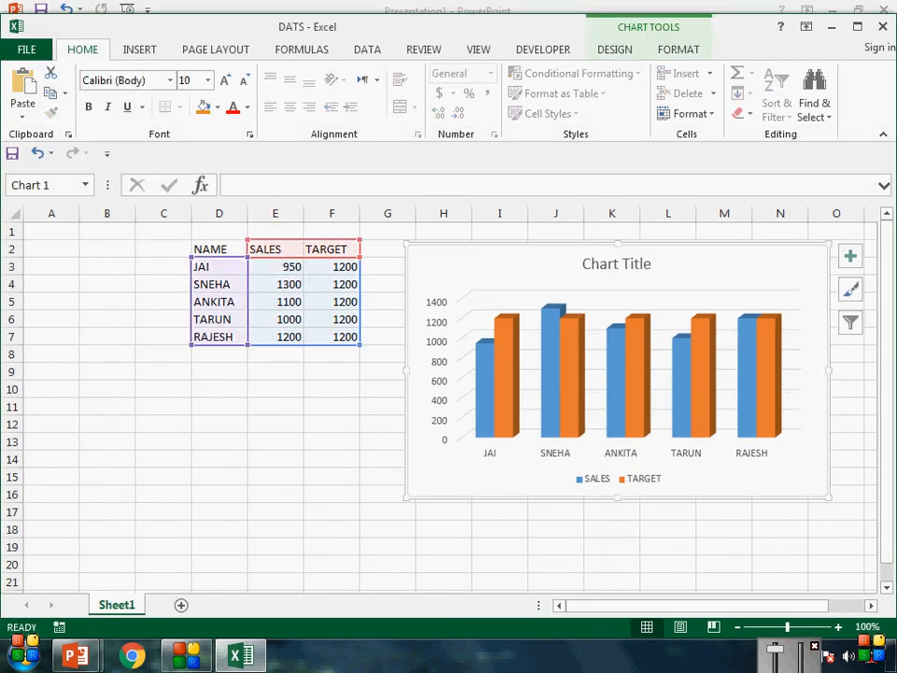
key(ctrl+c)
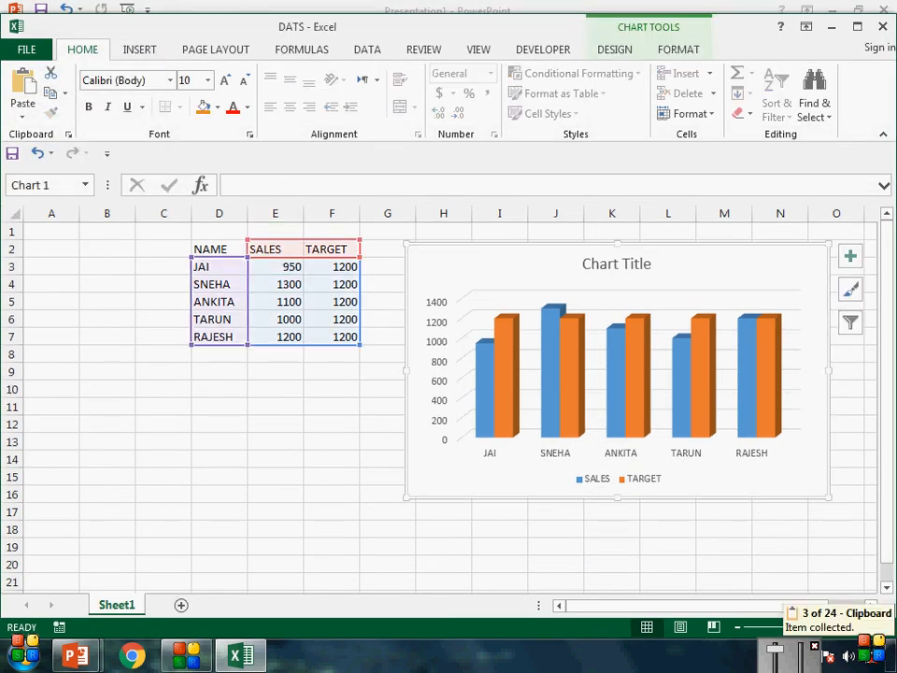
Paste the chart onto the blank PowerPoint slide and enlarge it to fill most of the slide
click(76, 655)
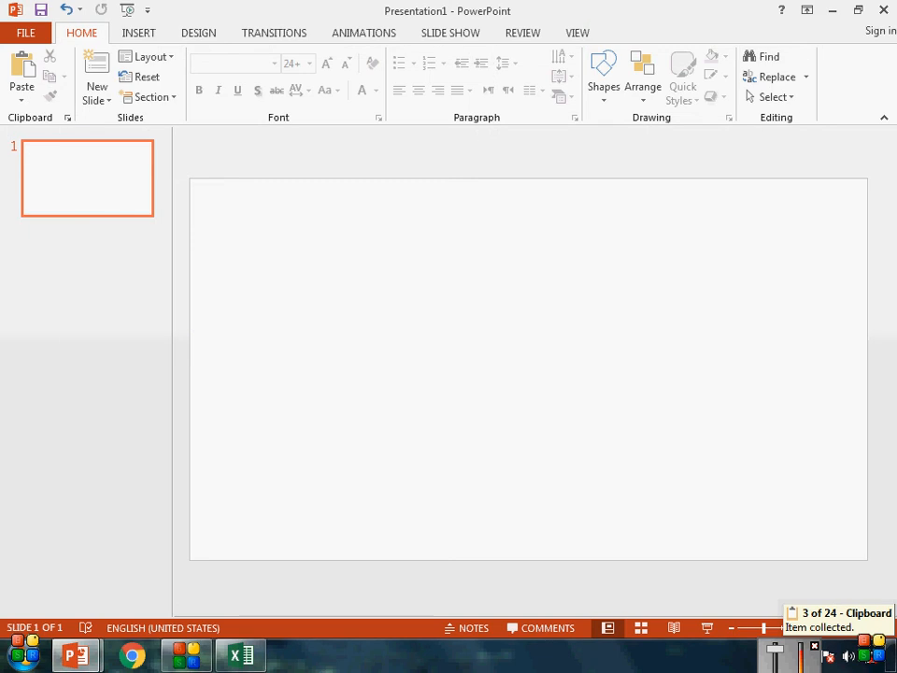
key(ctrl+v)
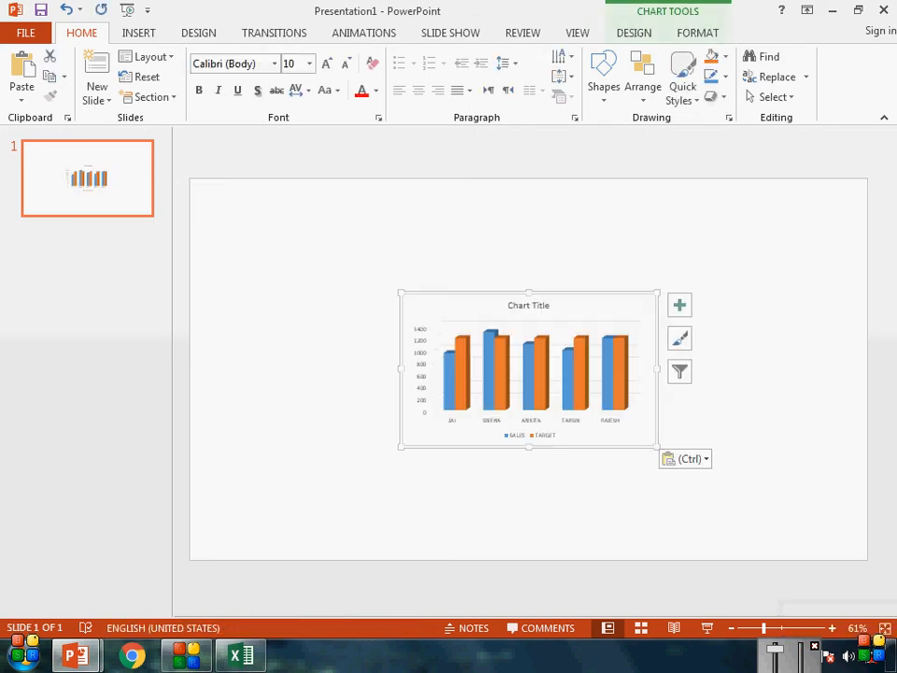
drag(597, 306, 437, 212)
drag(497, 352, 762, 530)
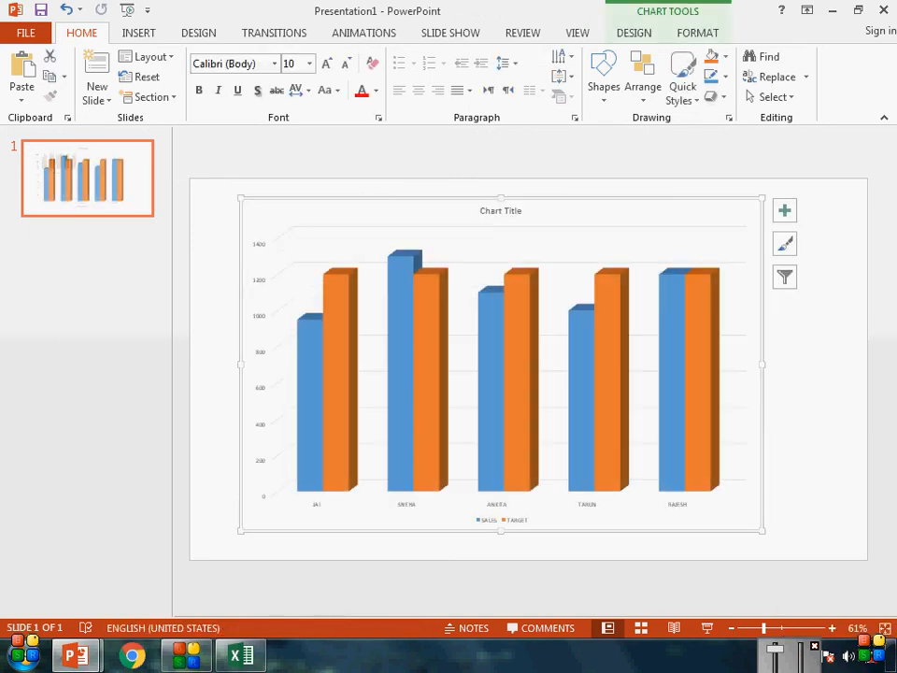
Increase the font size of the chart's vertical axis labels to 20
click(260, 352)
click(326, 63)
click(326, 64)
click(326, 64)
click(326, 64)
click(326, 63)
click(326, 64)
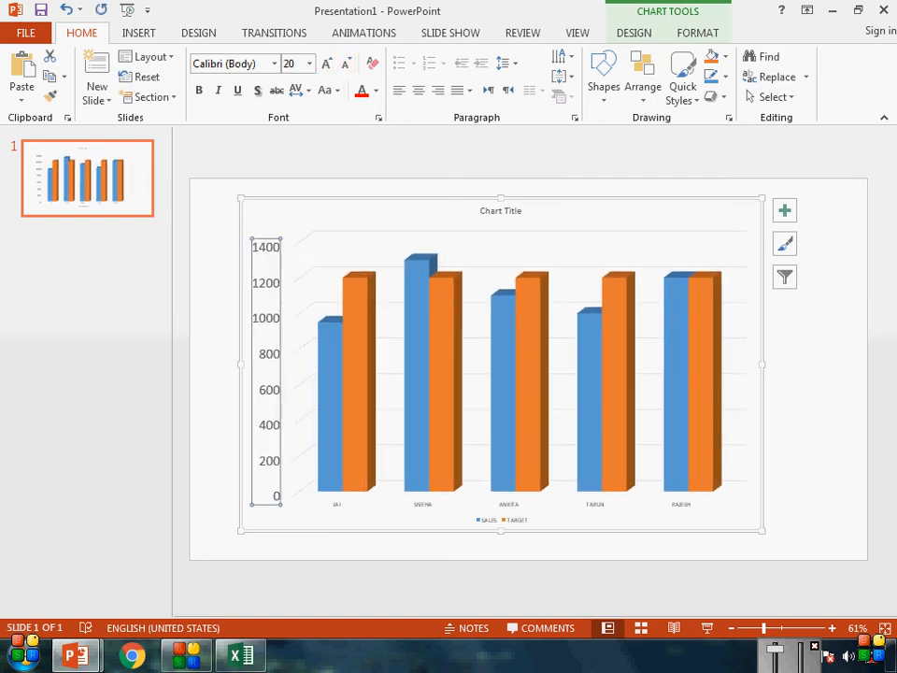
Increase the font size of the chart's SALES and TARGET legend to 18
click(501, 520)
click(326, 64)
click(326, 64)
click(326, 63)
click(470, 495)
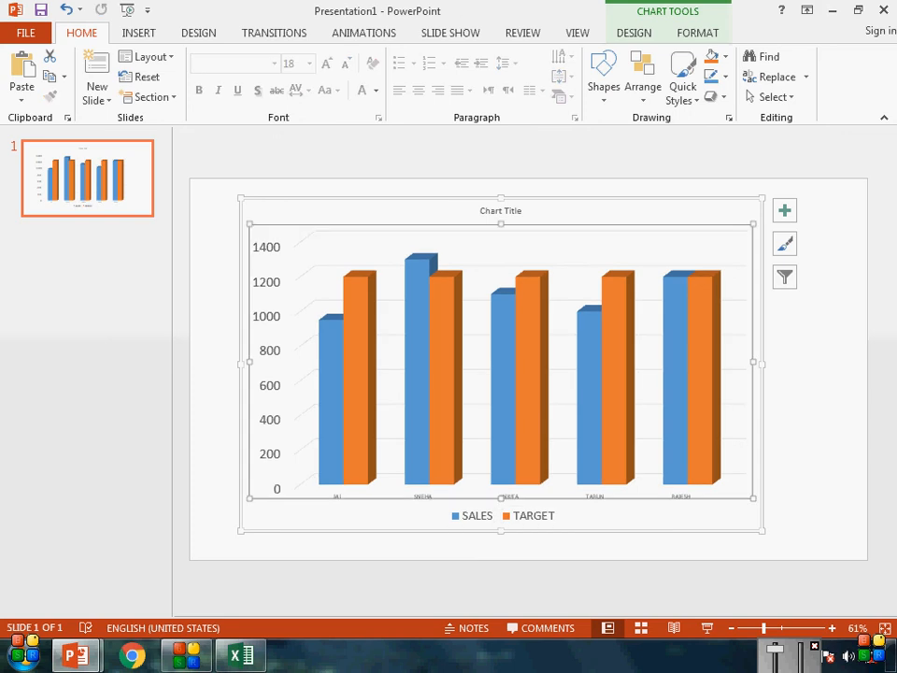
click(814, 411)
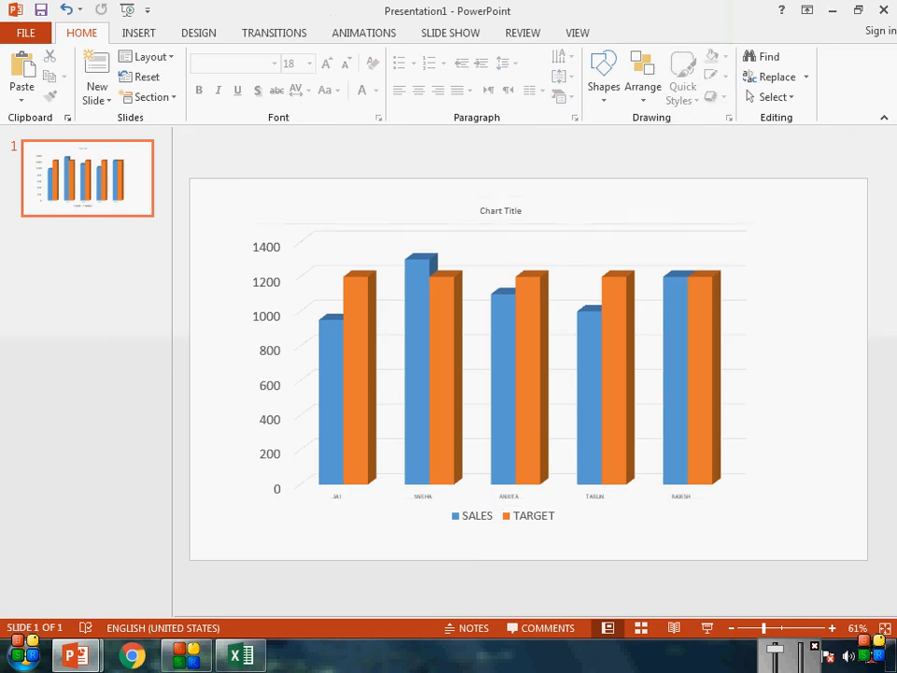
Increase the font size of the chart's horizontal axis labels to 18
click(561, 252)
click(392, 511)
click(470, 495)
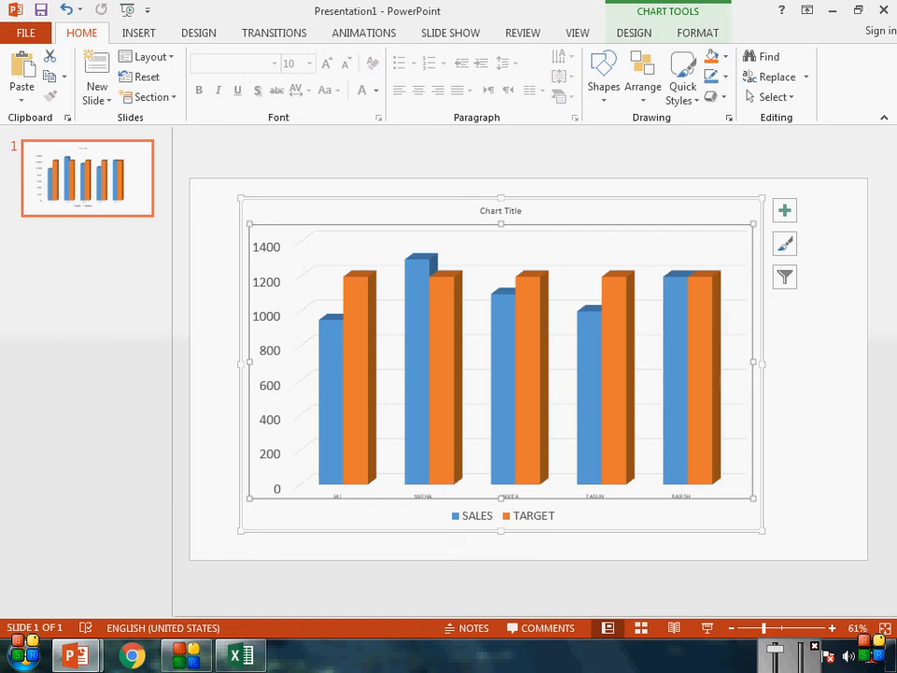
click(392, 514)
click(505, 496)
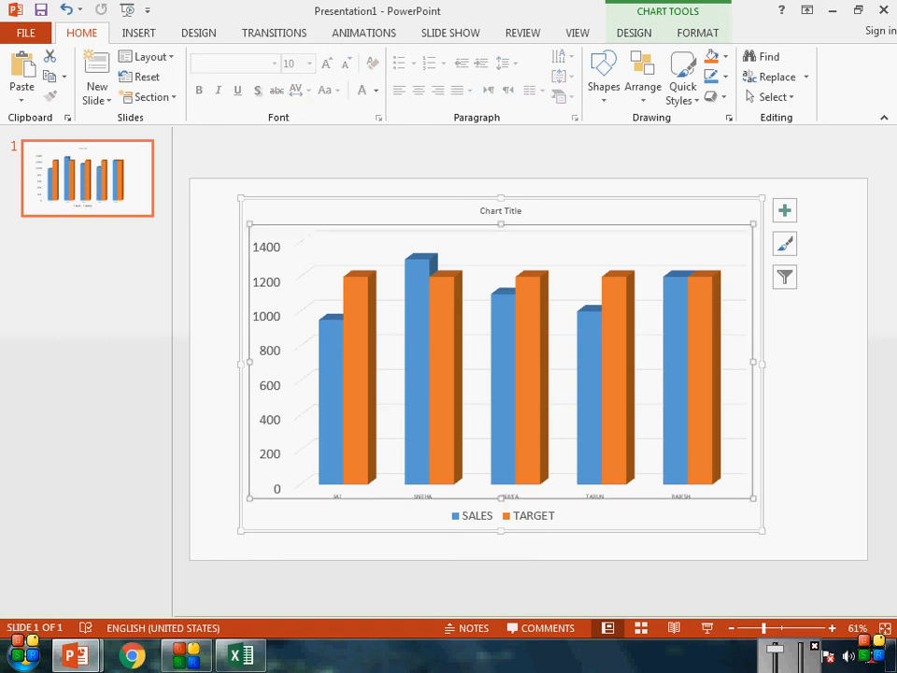
click(505, 496)
click(326, 64)
click(327, 64)
click(326, 63)
click(326, 63)
click(326, 64)
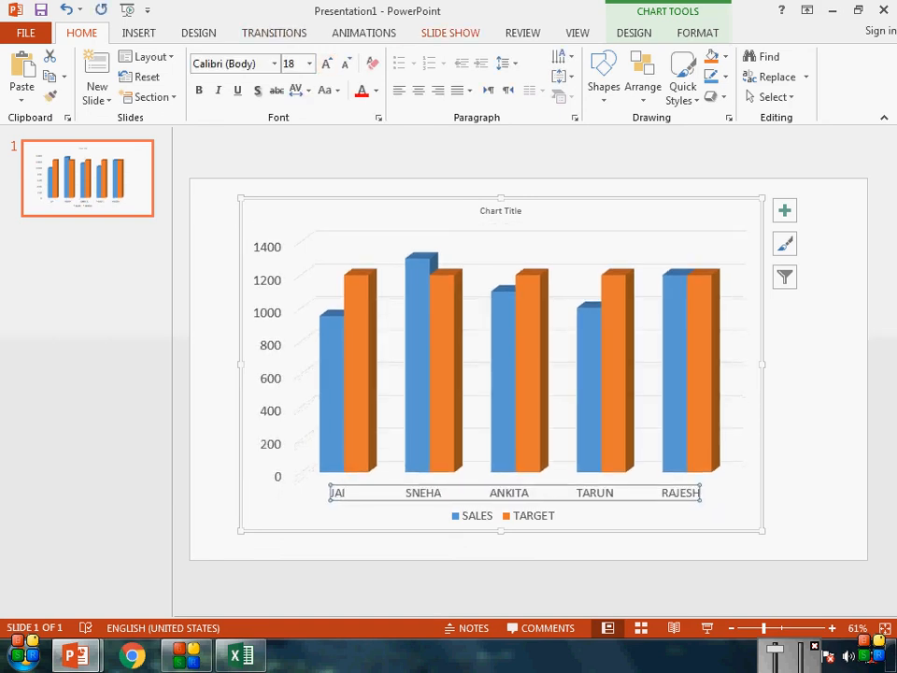
Apply the Fly In entrance animation to the chart and sequence it by series
click(363, 32)
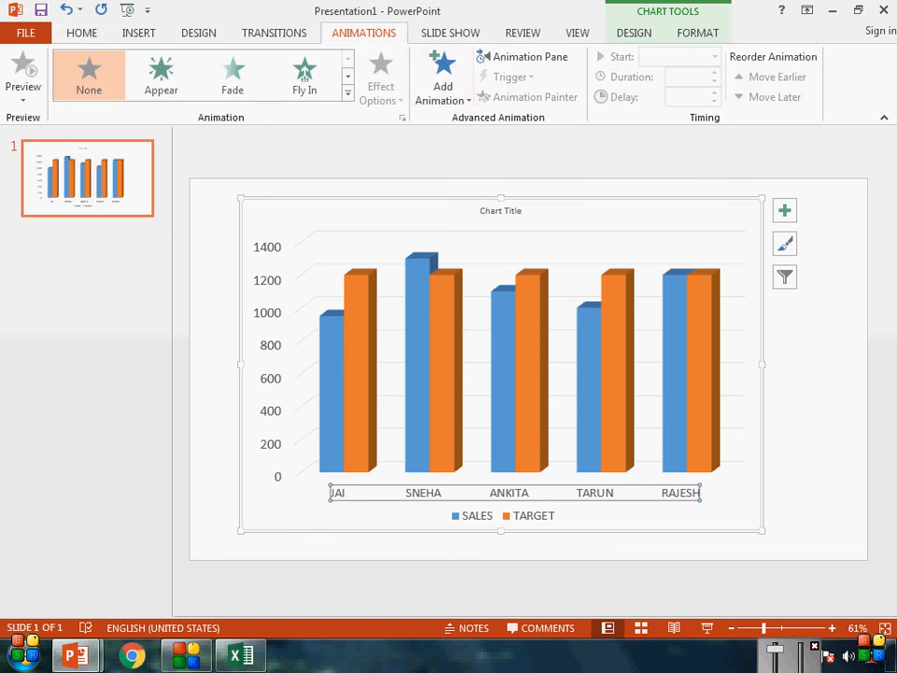
click(304, 75)
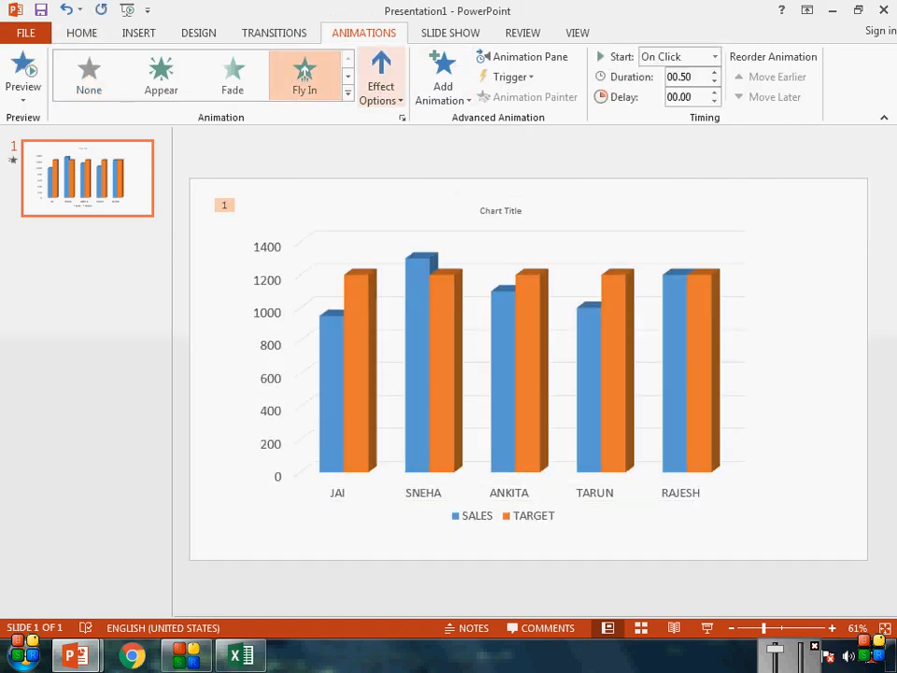
click(380, 86)
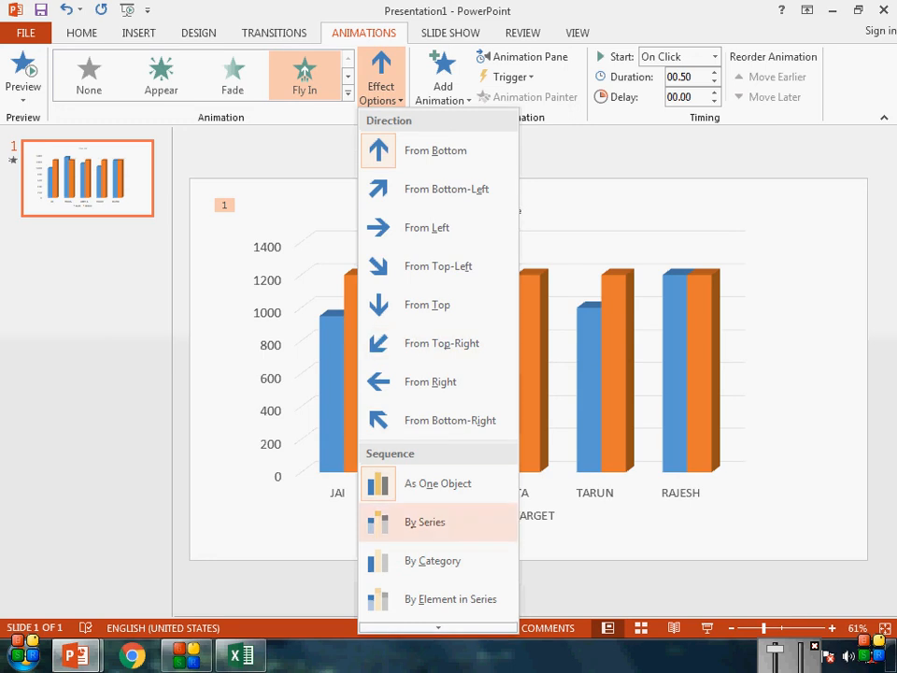
click(425, 521)
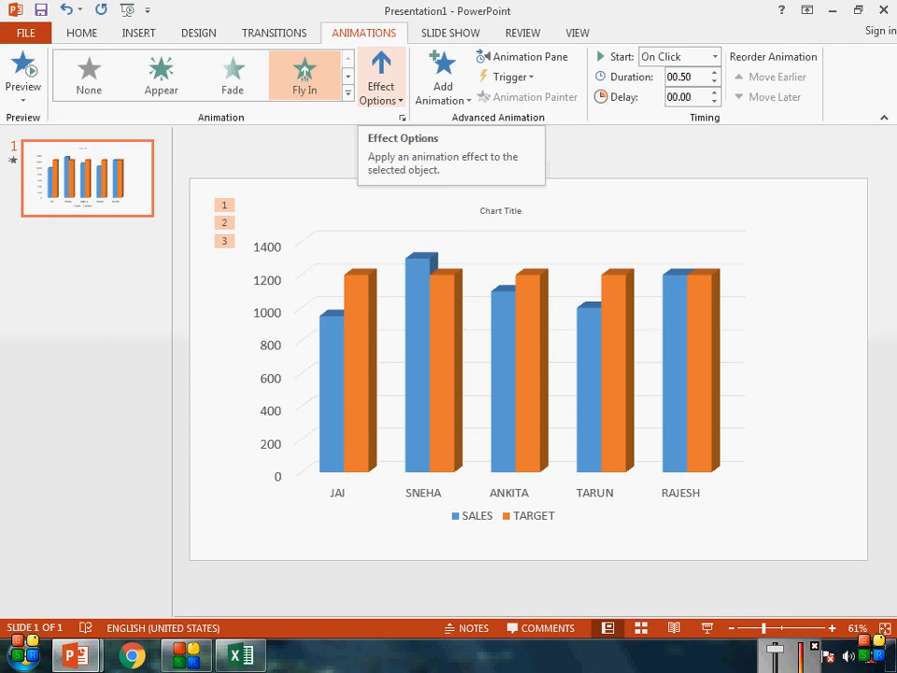
Change the Fly In sequence to by category and then to by element in series
click(382, 88)
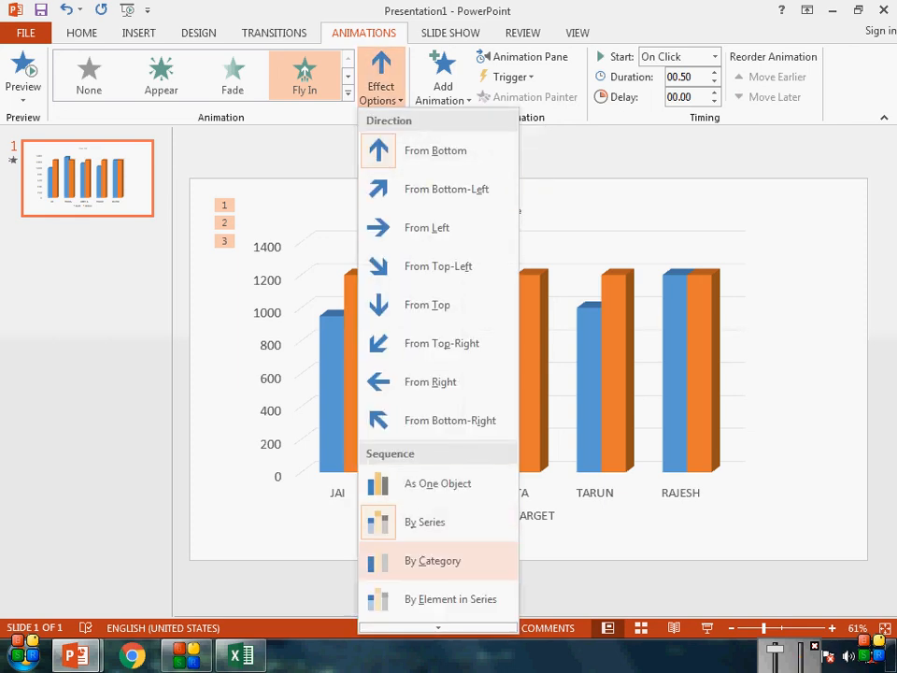
click(416, 563)
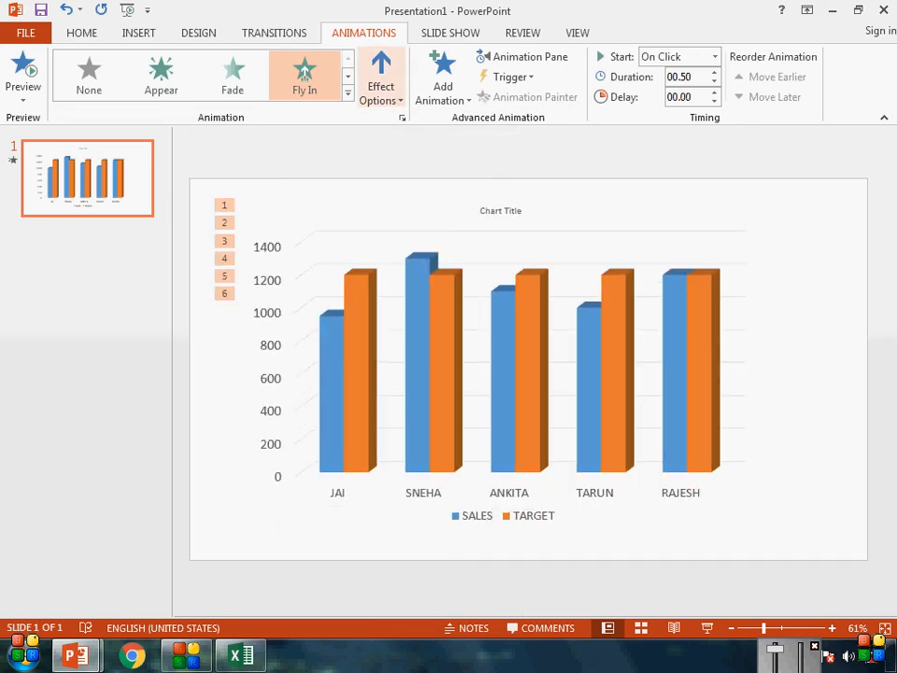
click(382, 89)
click(440, 598)
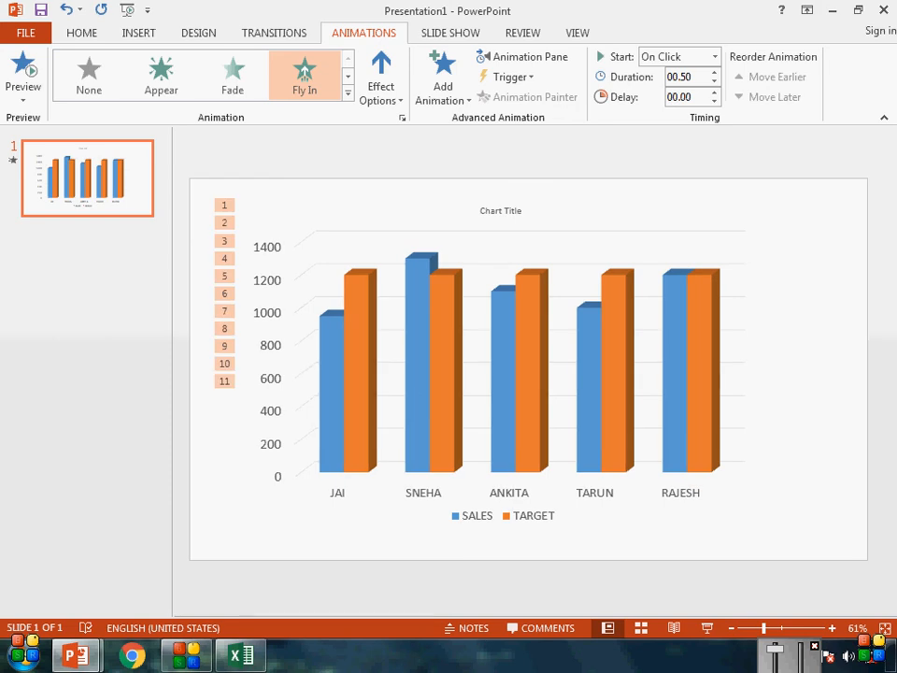
Undo the Fly In animation and its sequence changes on the chart
key(ctrl+z)
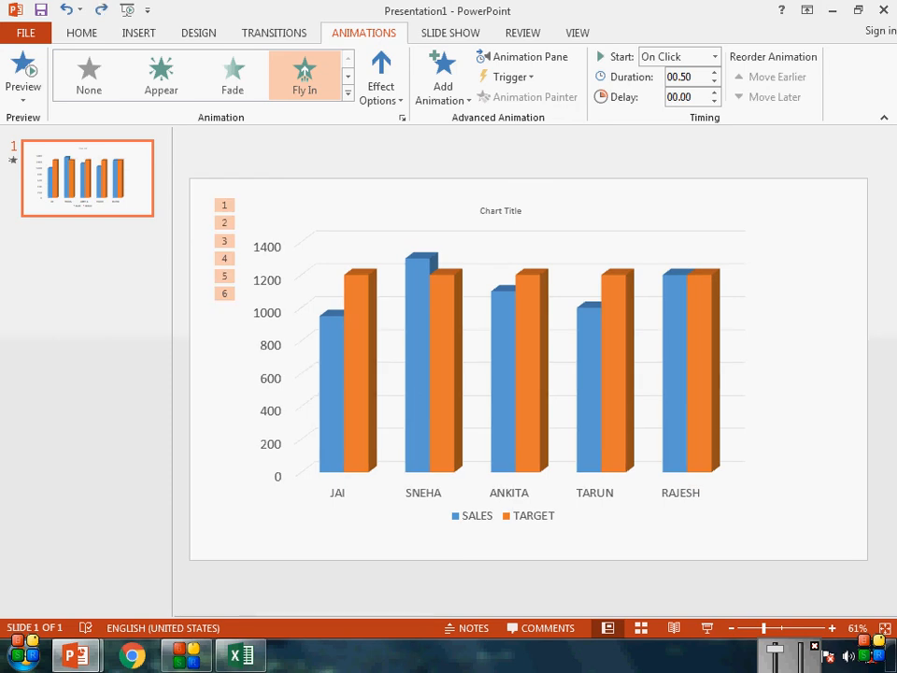
key(ctrl+z)
key(ctrl+z)
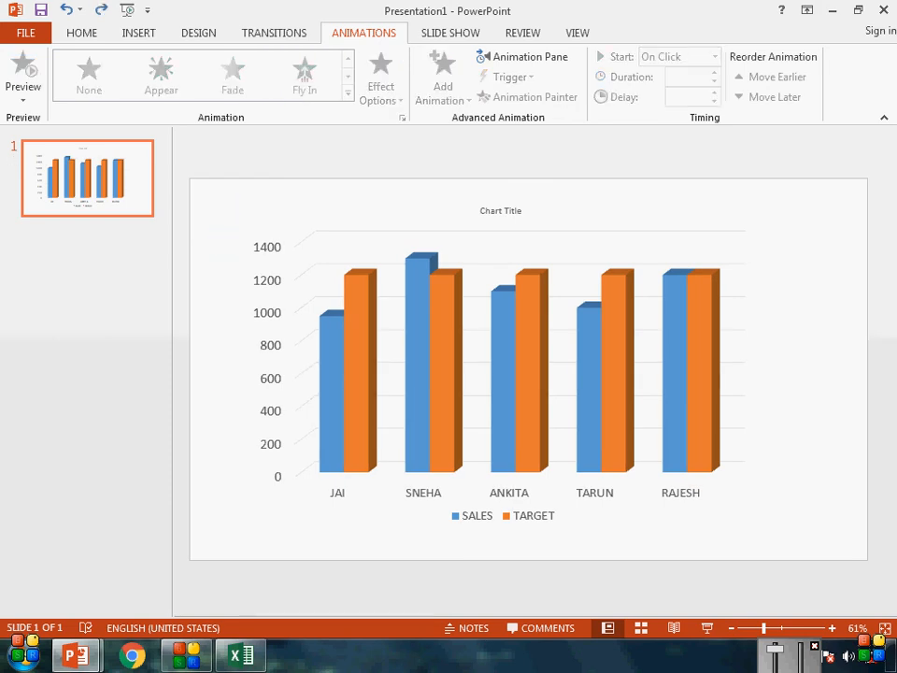
Apply the Diagonal Down Right motion path to the whole chart
click(579, 222)
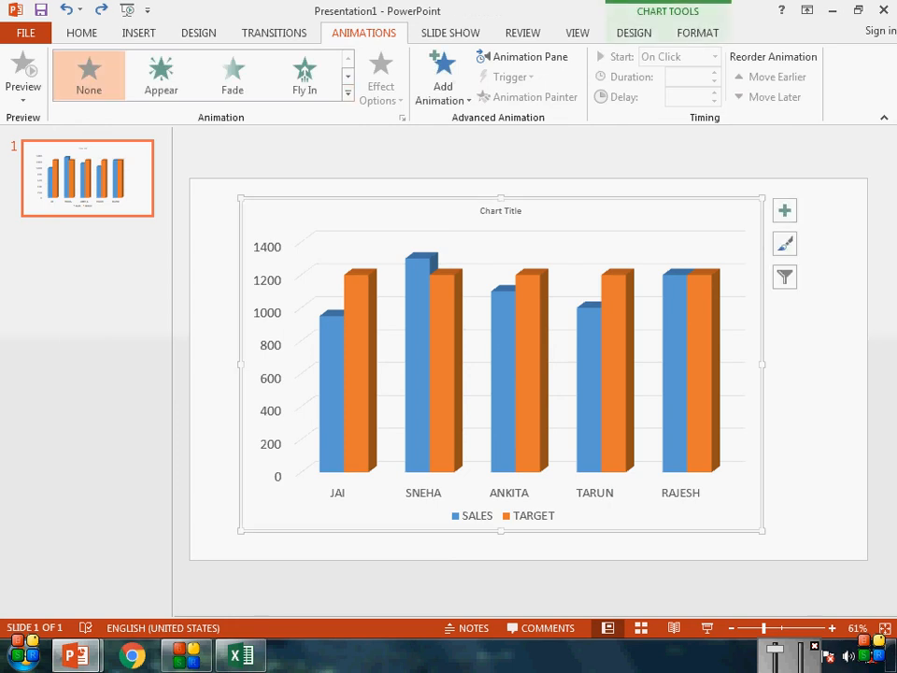
click(347, 93)
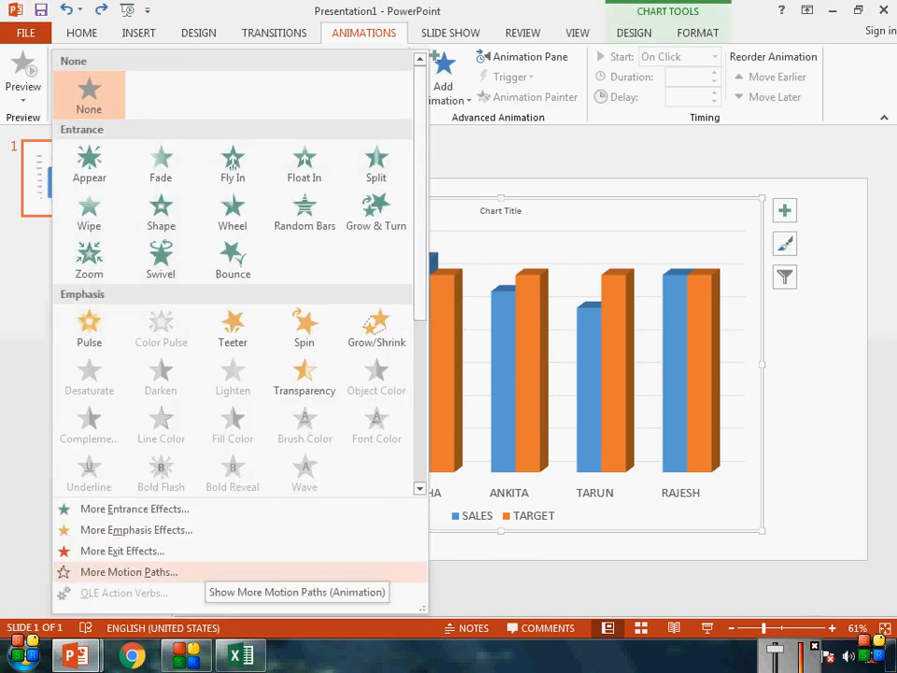
click(129, 571)
drag(458, 134, 707, 56)
click(753, 353)
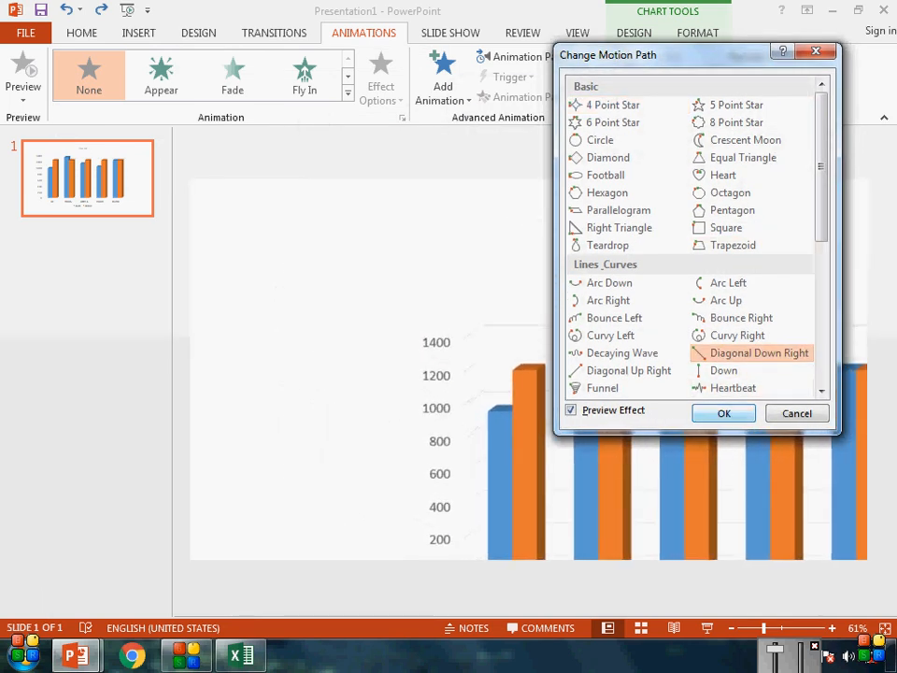
click(723, 413)
Try sequencing the chart's motion path by individual elements, by series and as one object
click(380, 84)
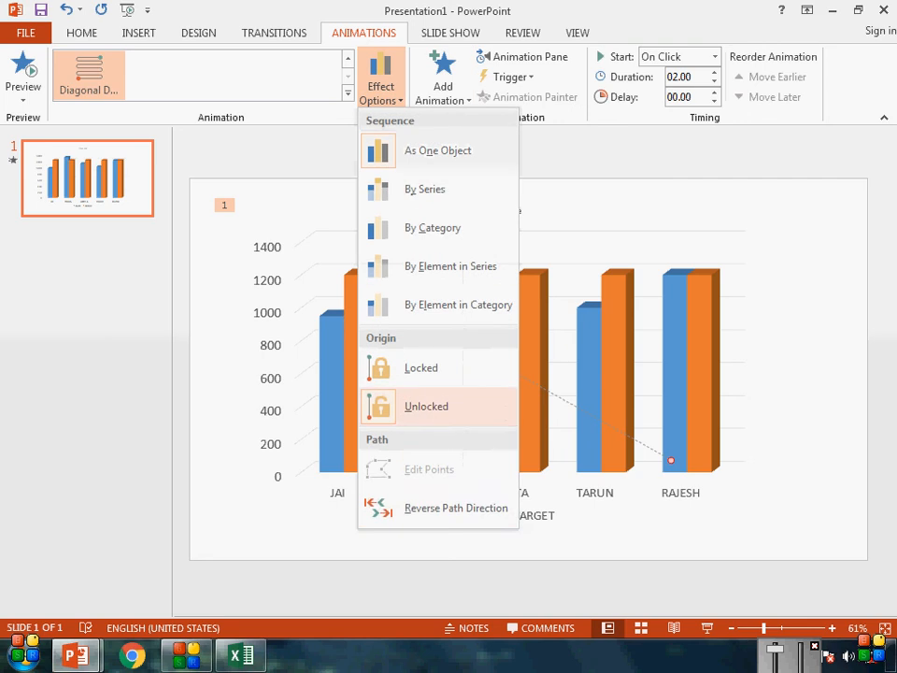
click(437, 151)
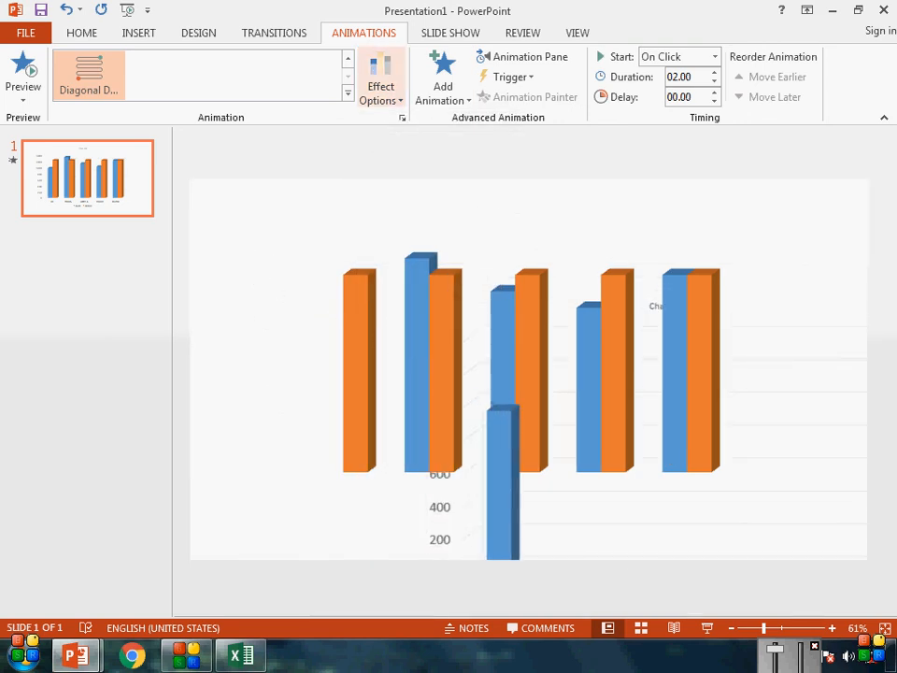
click(381, 84)
click(424, 189)
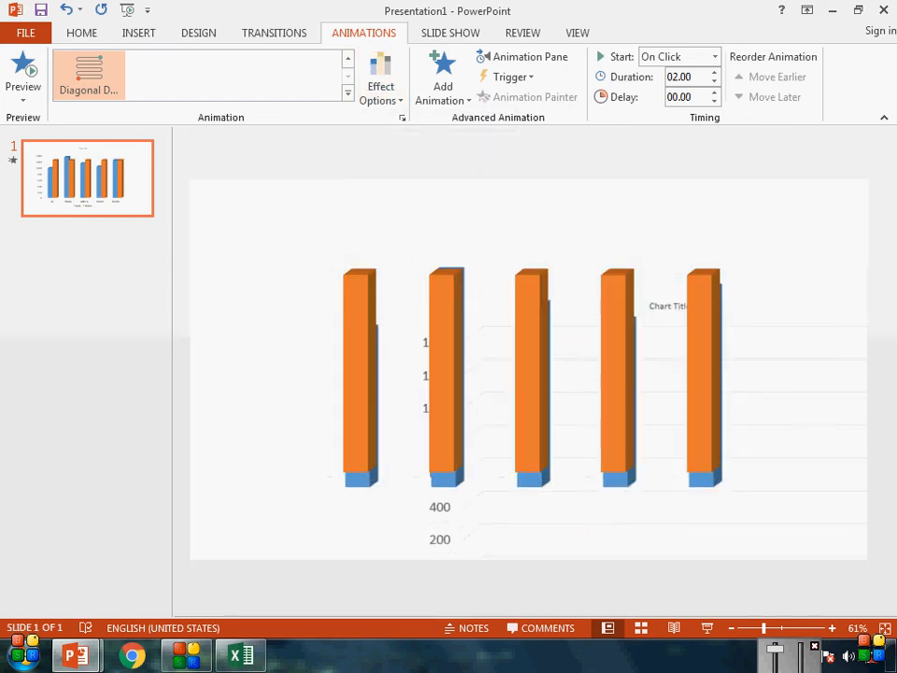
click(381, 84)
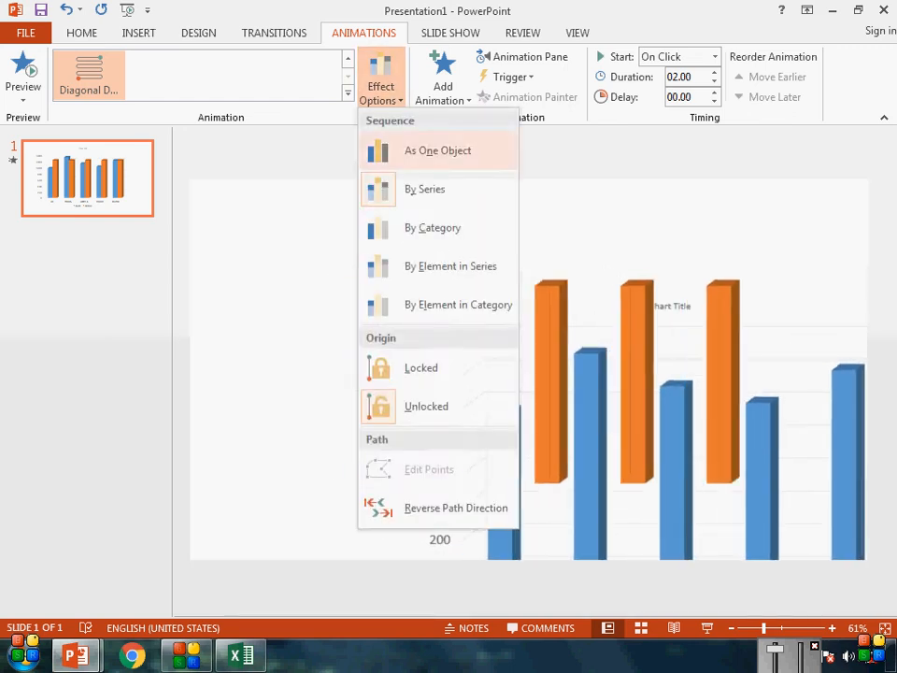
click(436, 150)
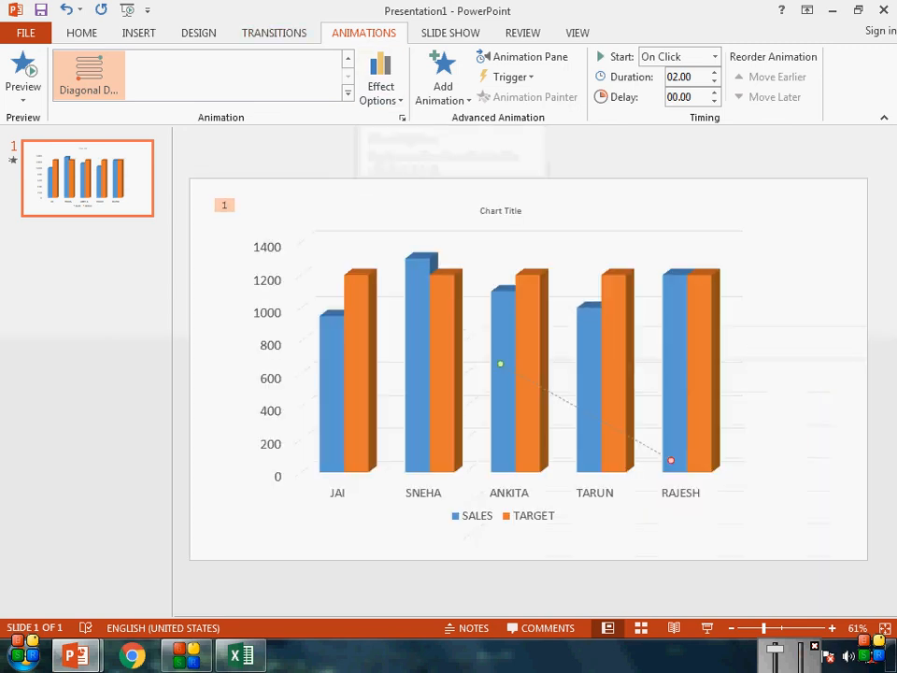
Undo the sequence changes made to the chart's diagonal motion path
key(ctrl+z)
key(ctrl+z)
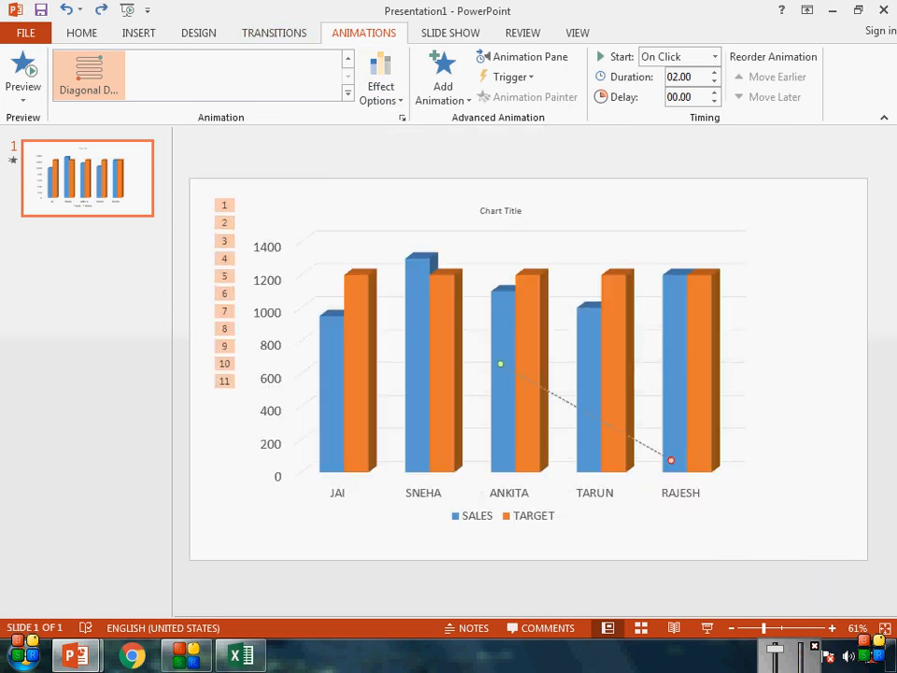
key(ctrl+z)
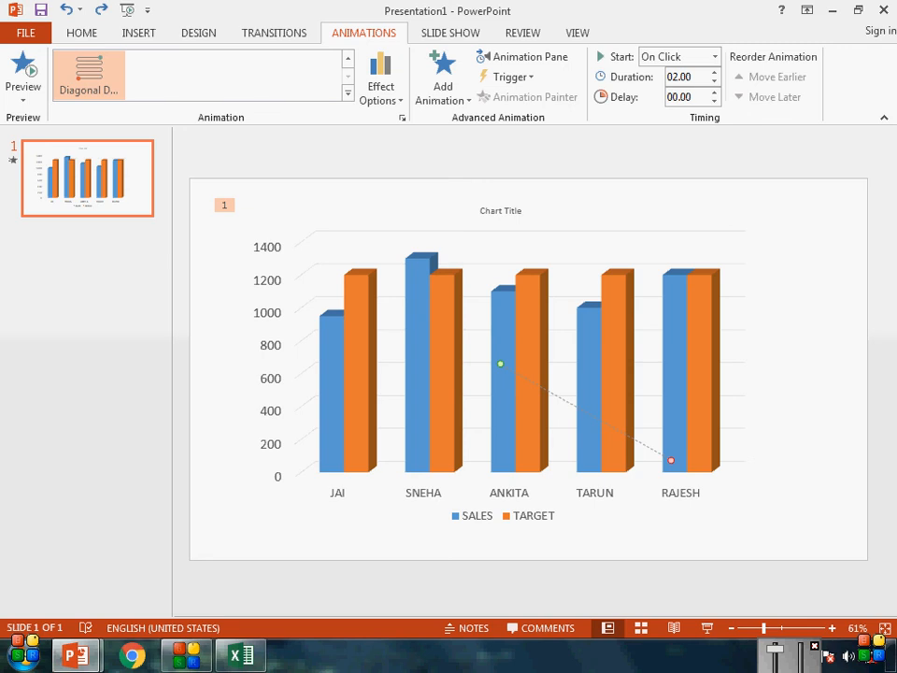
Replace the chart's motion path with the Grow & Turn entrance animation and sequence it by element in series
click(347, 92)
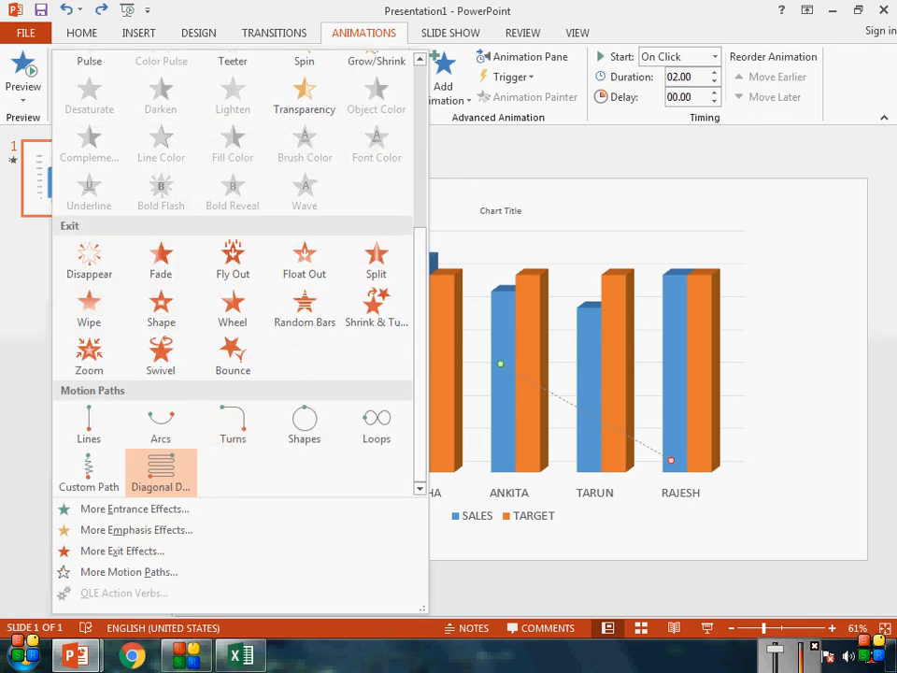
key(Escape)
click(274, 33)
click(364, 33)
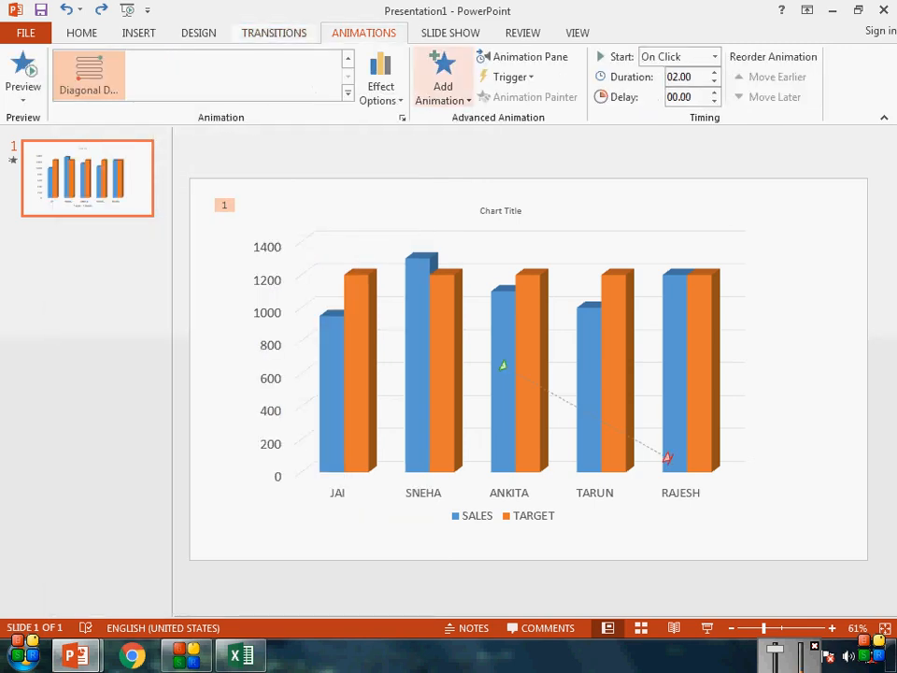
click(347, 93)
scroll(375, 163, up, 5)
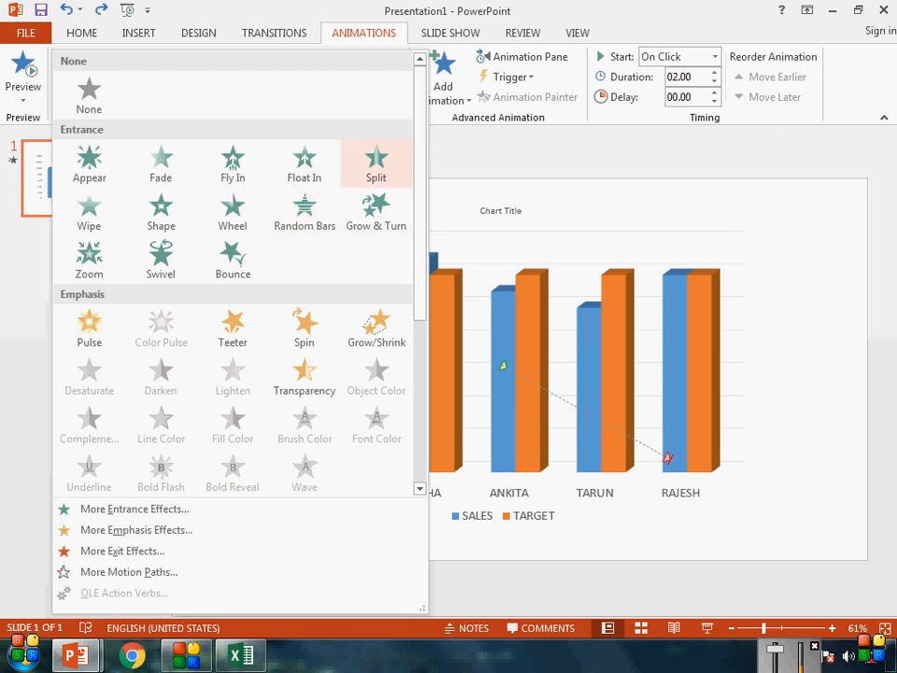
click(376, 211)
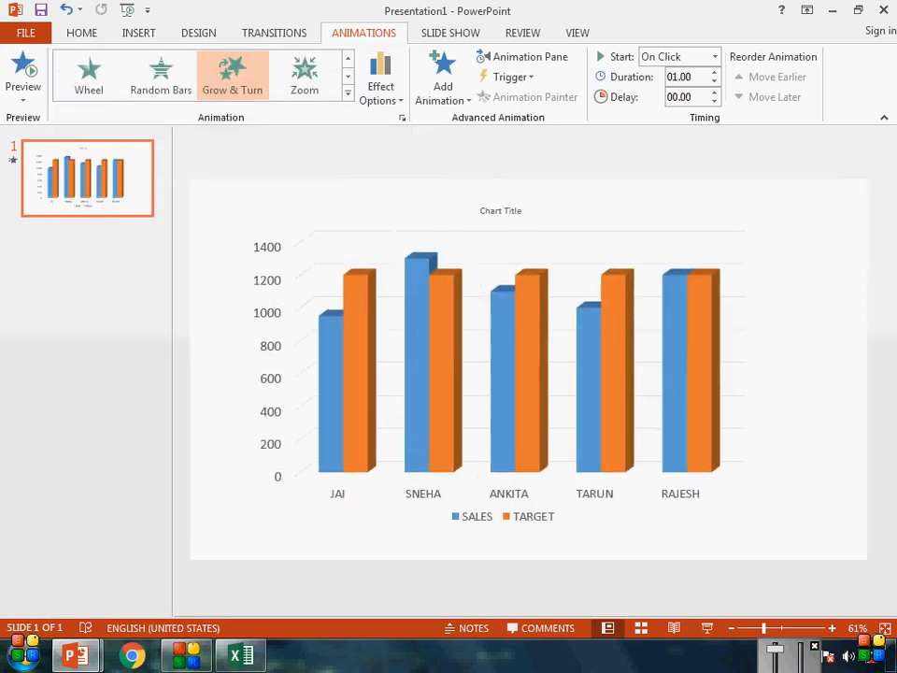
click(380, 94)
click(460, 265)
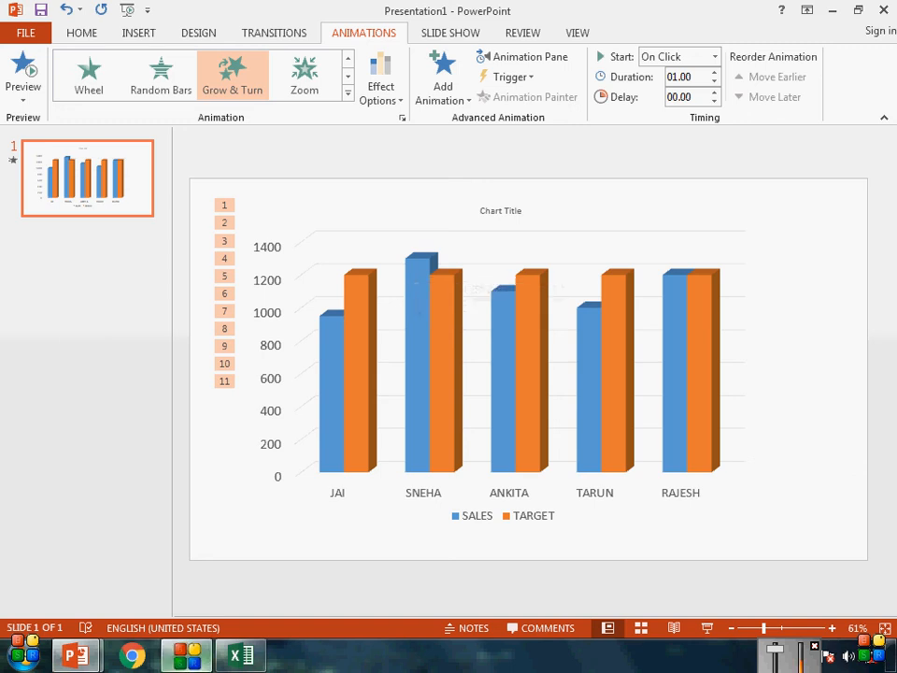
click(186, 654)
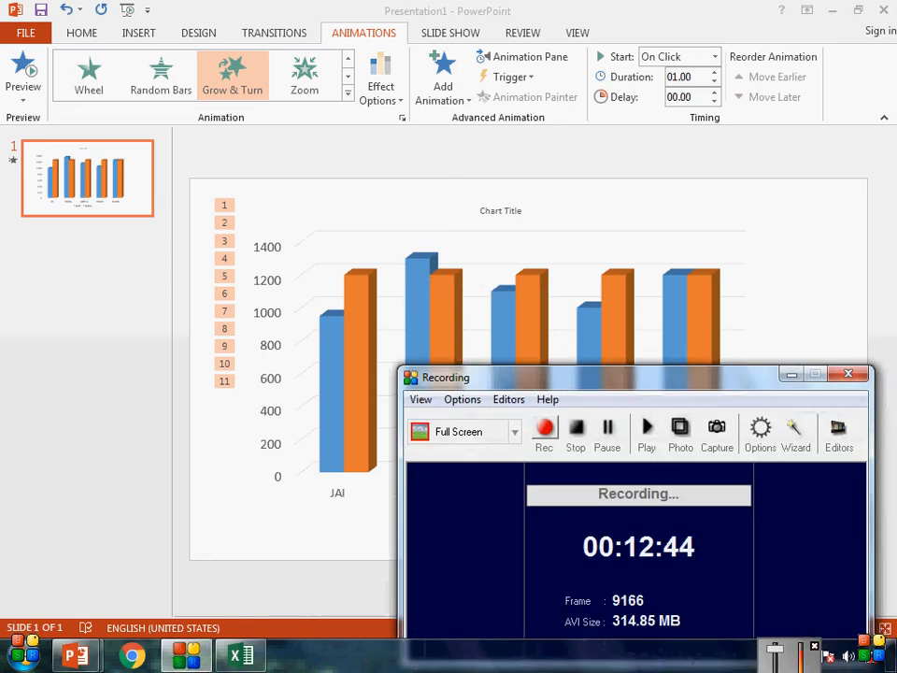